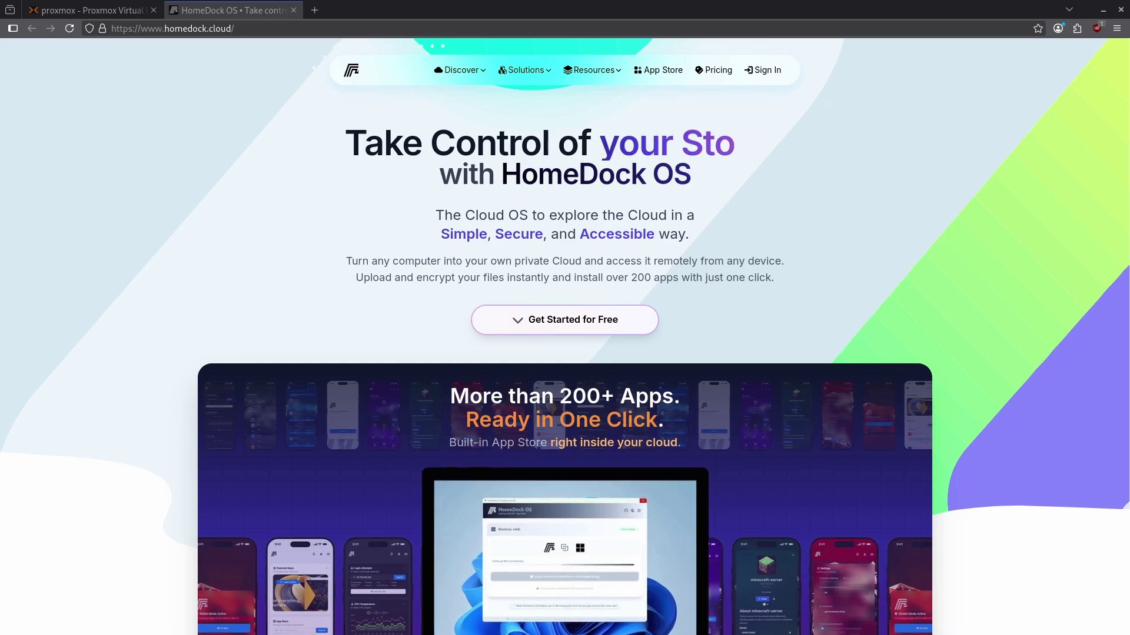
# - Switch to the Proxmox tab showing the 'proxmox' node summary
pyautogui.hotkey('ctrl', 'shift', 'Tab')
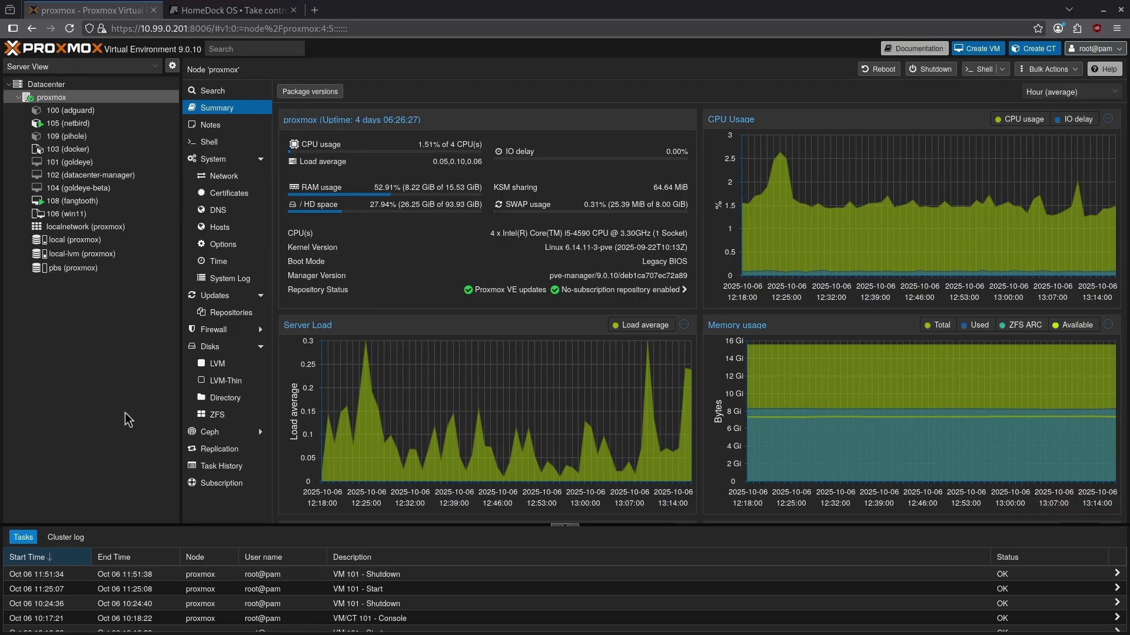
# - Start a new container with hostname homedockos and enter the root password twice
pyautogui.click(1031, 51)
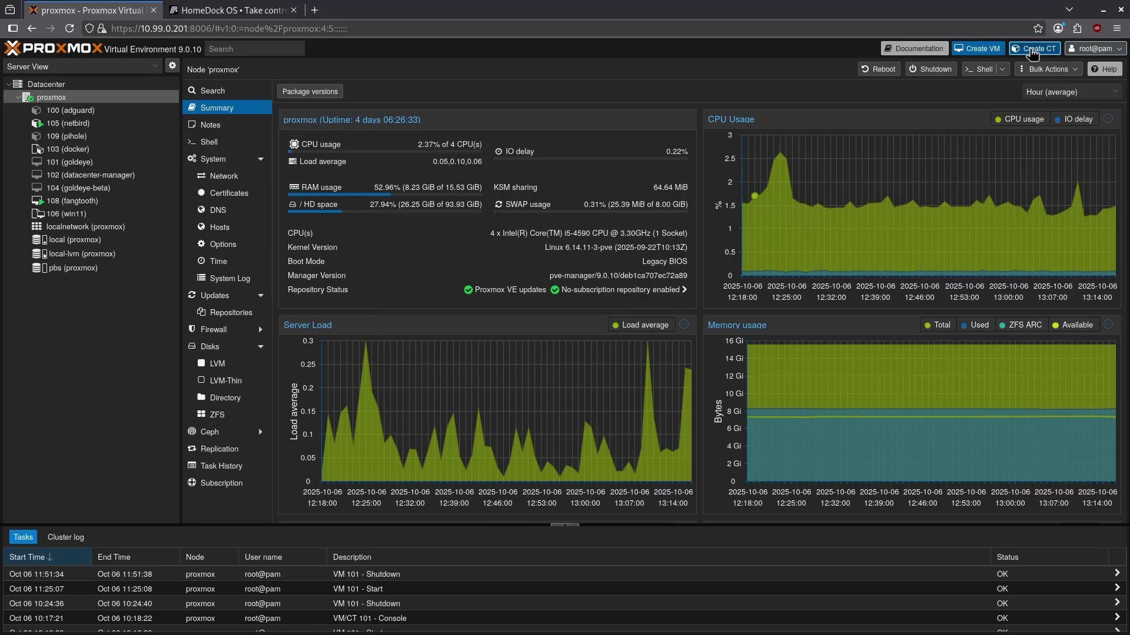
pyautogui.click(448, 273)
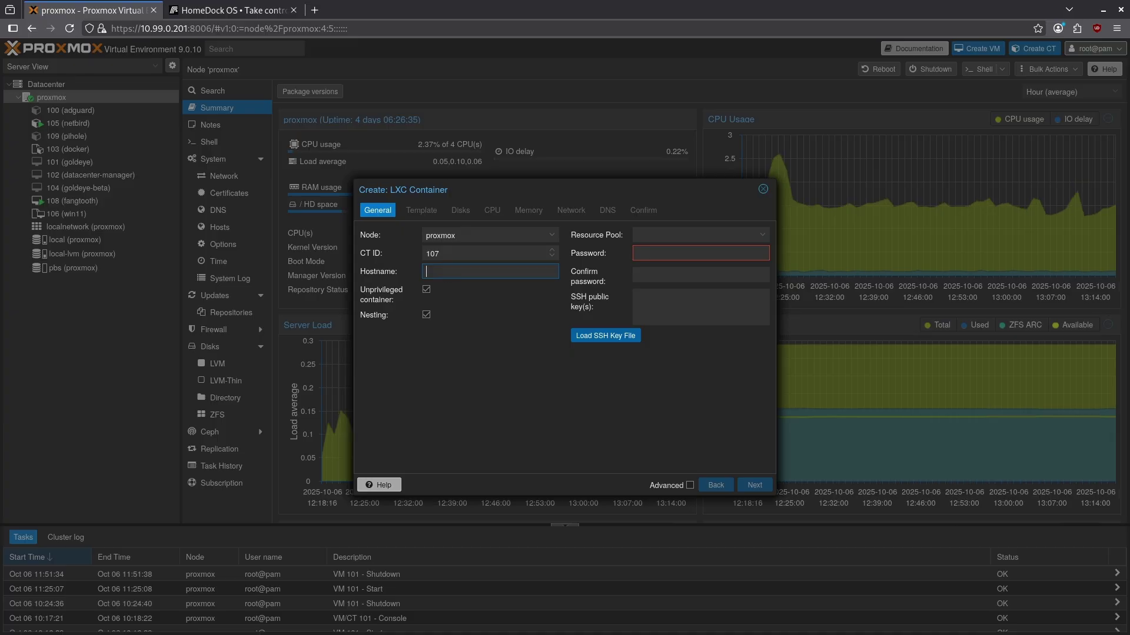
pyautogui.write('homedockos')
pyautogui.click(677, 254)
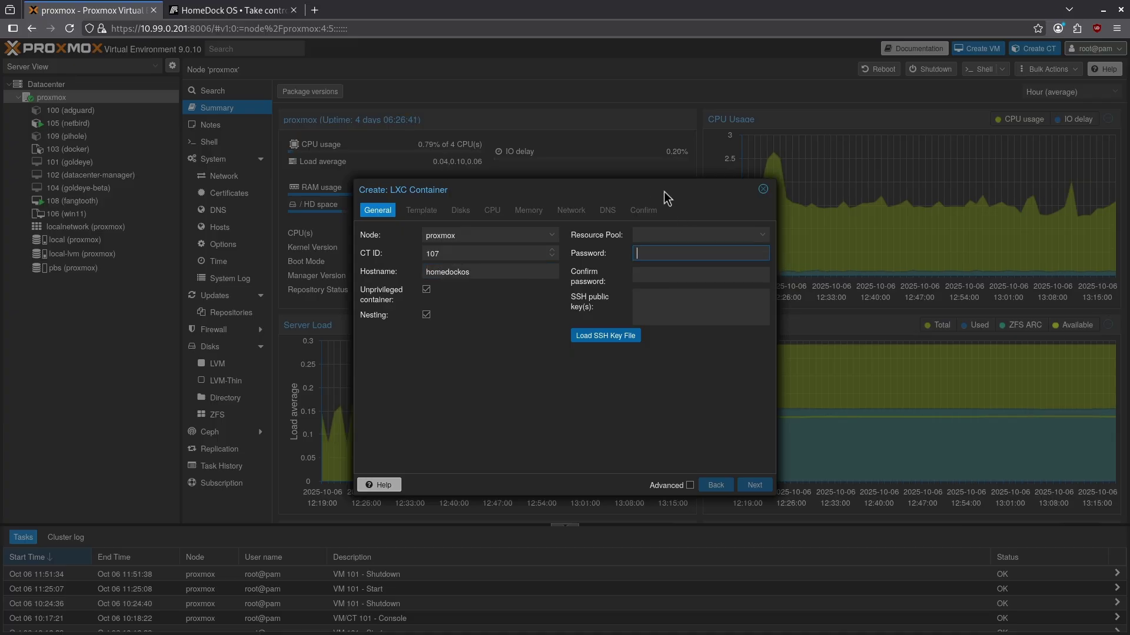
pyautogui.hotkey('ctrl', 'v')
pyautogui.press('Tab')
pyautogui.hotkey('ctrl', 'v')
# - Choose the Ubuntu 24.04 template and advance to the Disks step
pyautogui.click(755, 484)
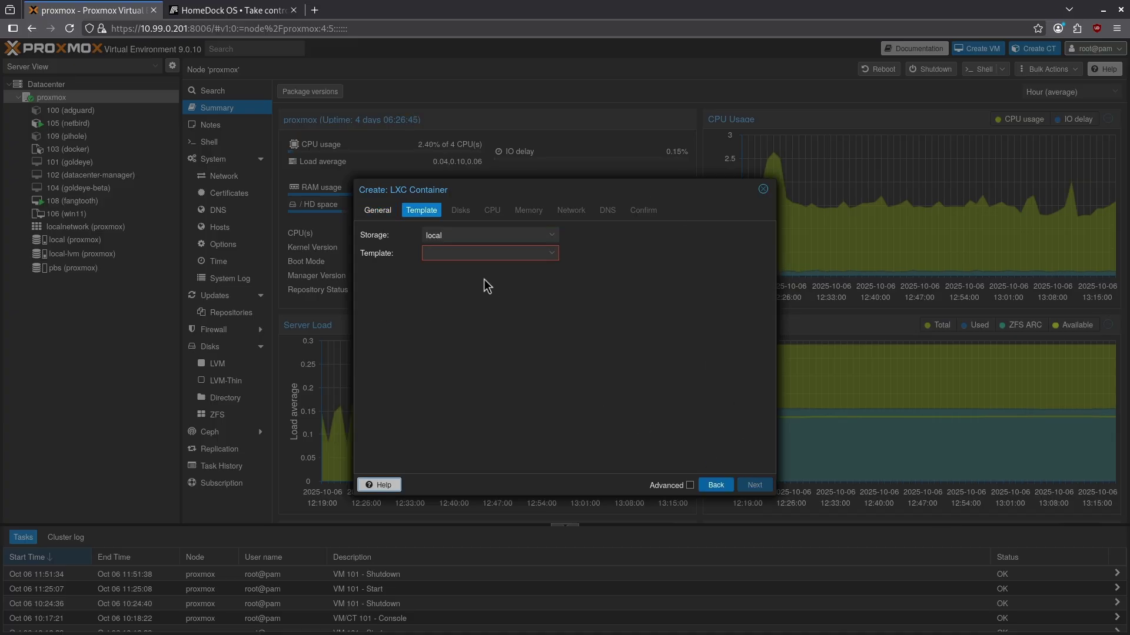
pyautogui.click(487, 254)
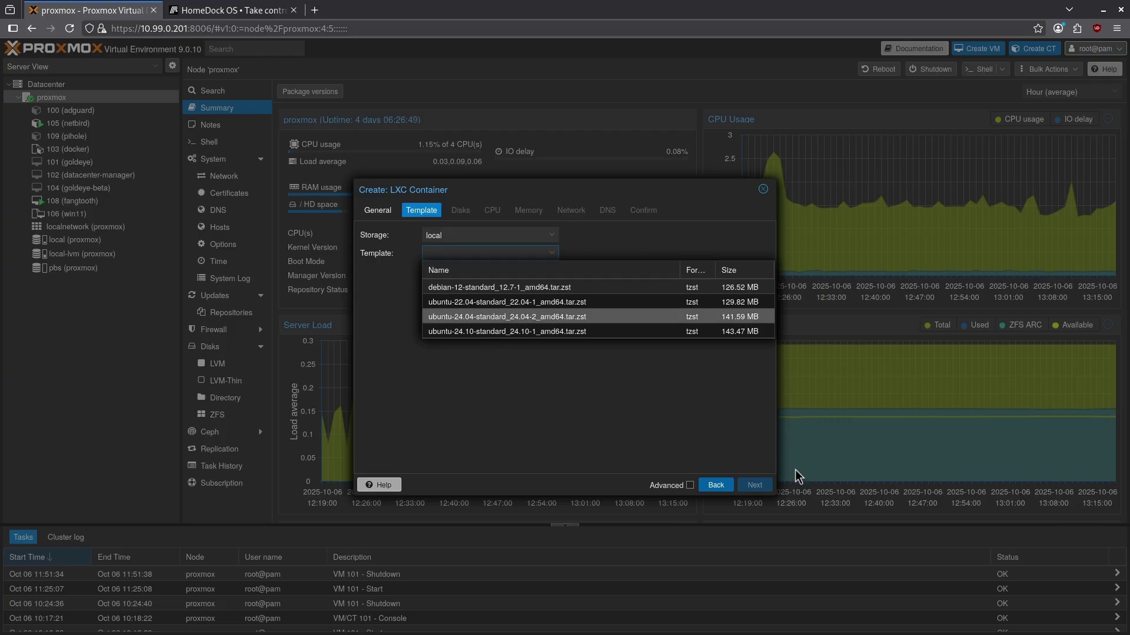
pyautogui.click(757, 486)
pyautogui.click(755, 487)
pyautogui.click(483, 254)
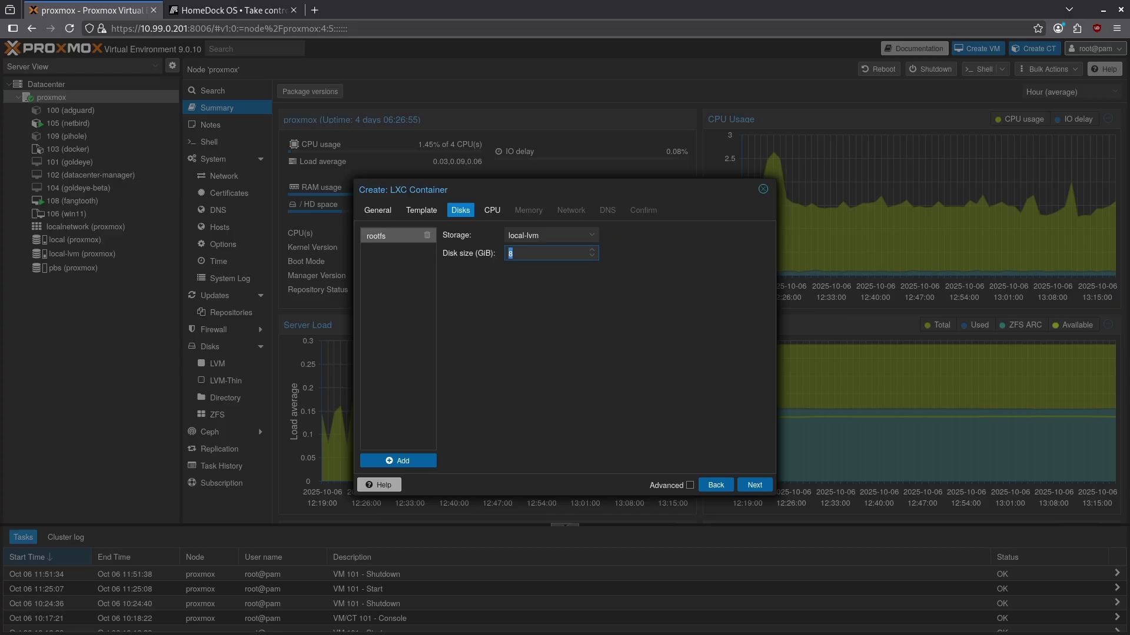
# - Give the container 4 CPU cores, 10000 MiB memory and 2000 MiB swap
pyautogui.click(755, 486)
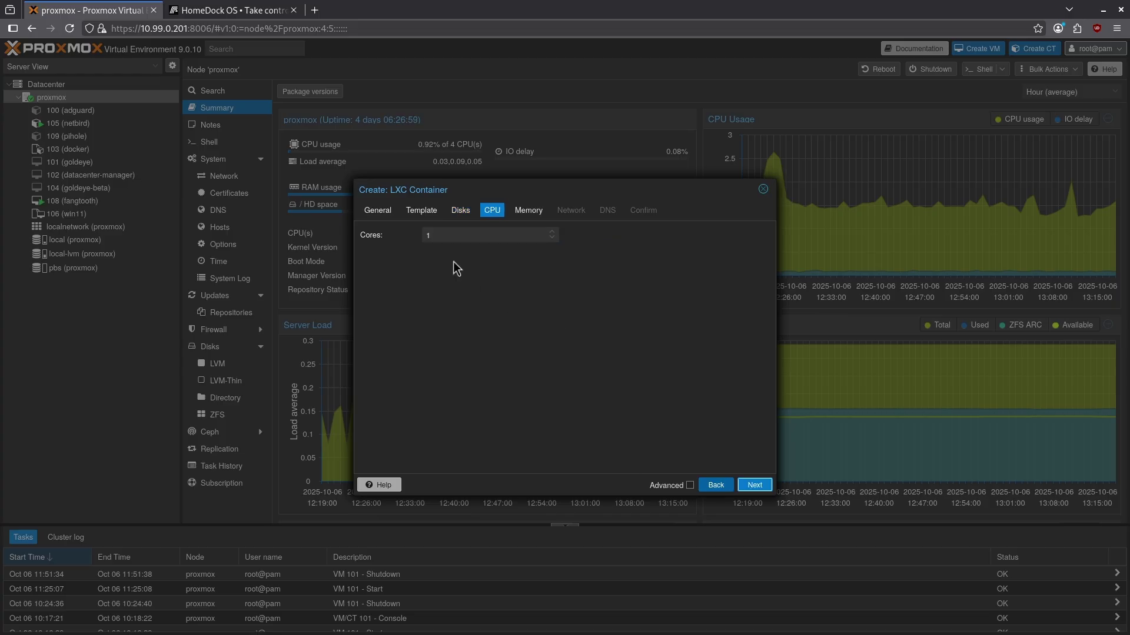
pyautogui.click(439, 235)
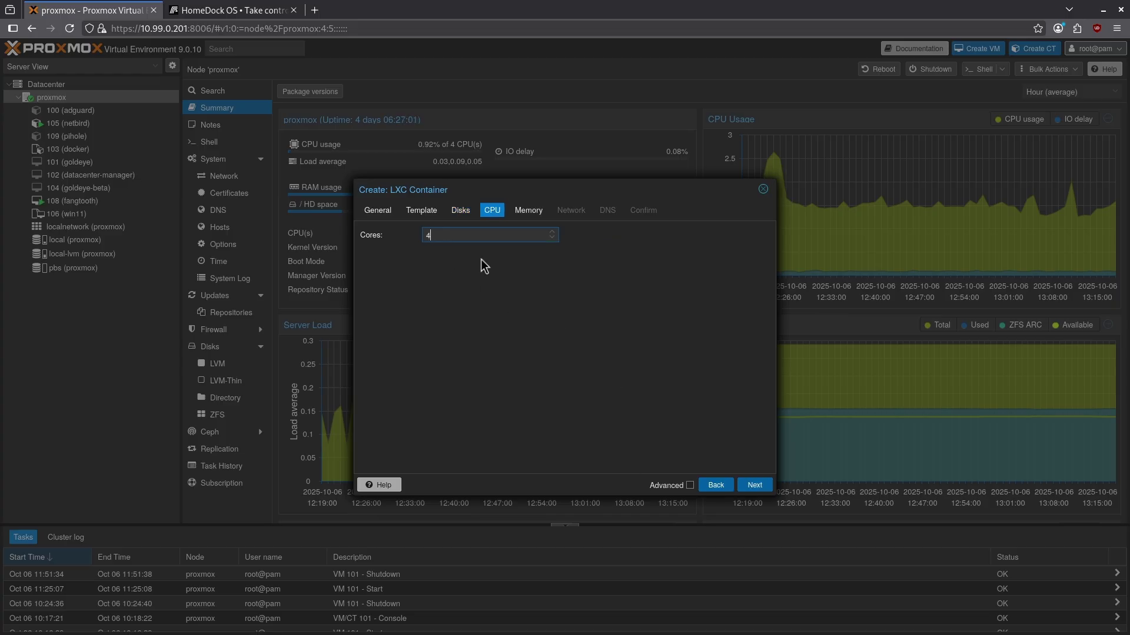
pyautogui.write('4')
pyautogui.click(755, 485)
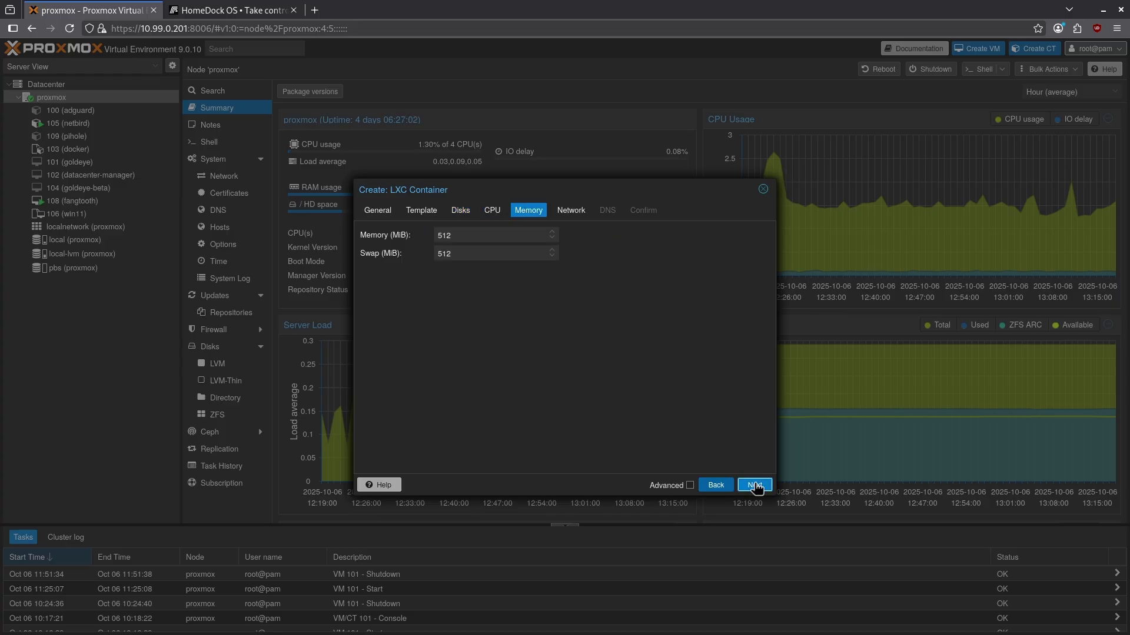
pyautogui.doubleClick(469, 235)
pyautogui.write('10000')
pyautogui.press('Tab')
pyautogui.write('2000')
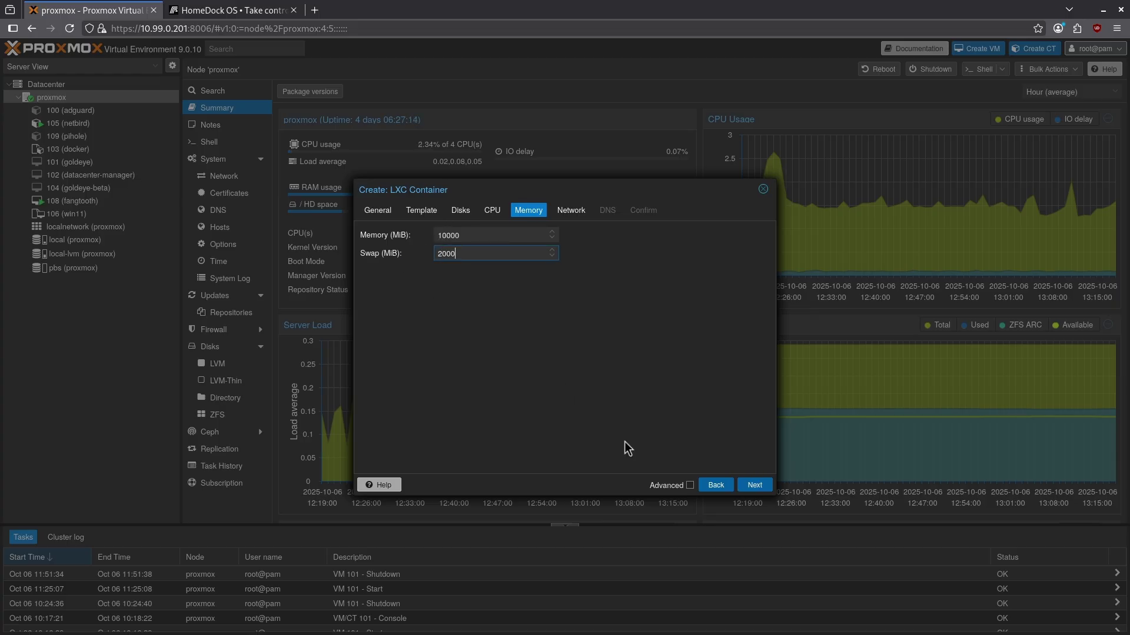
# - Use DHCP for IPv4, enable start after creation, and create container 107
pyautogui.click(754, 485)
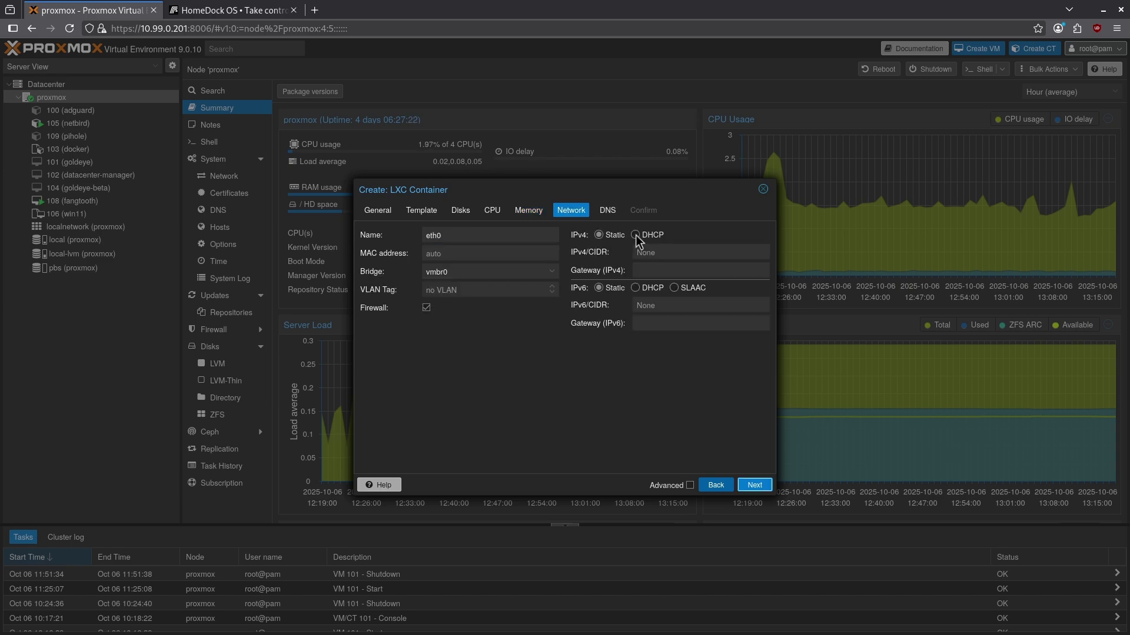
pyautogui.click(636, 235)
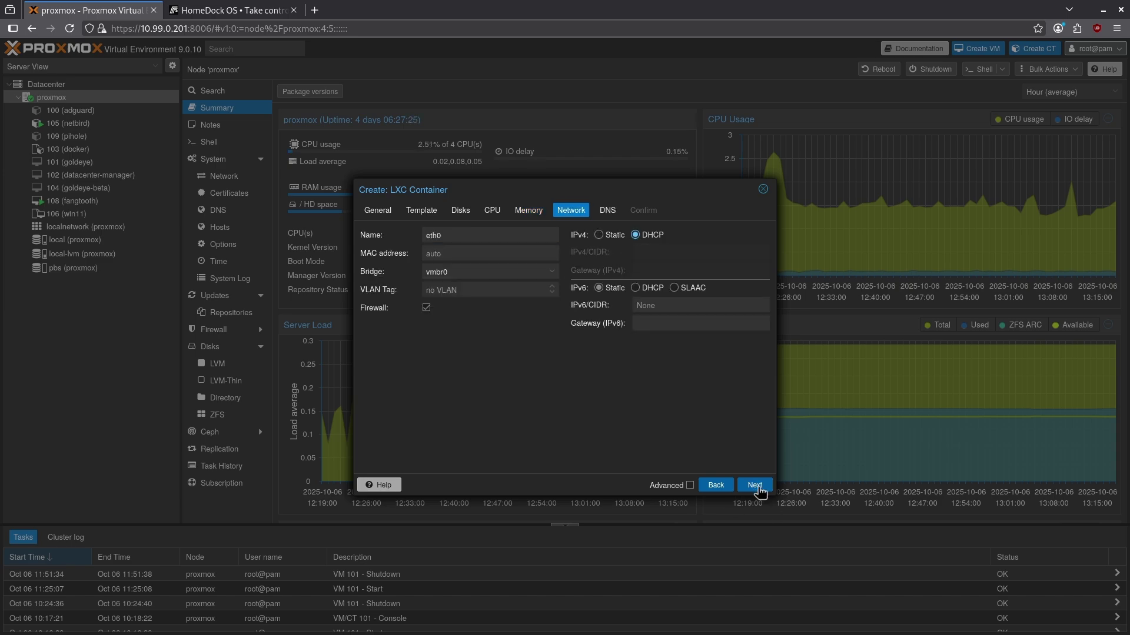
pyautogui.click(756, 486)
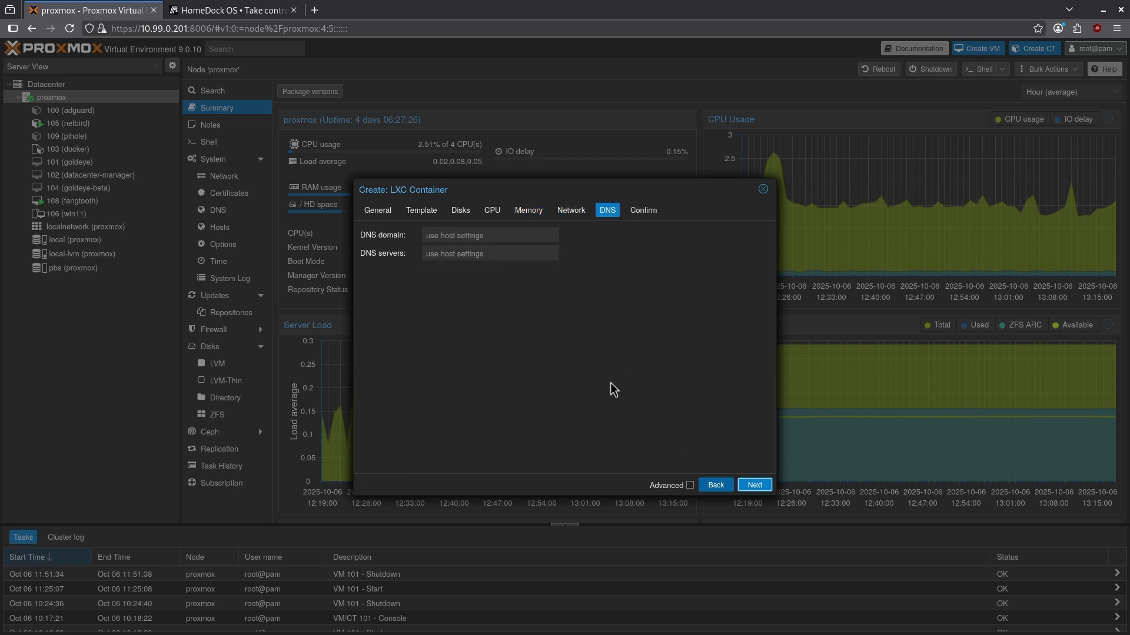
pyautogui.click(755, 486)
pyautogui.click(362, 463)
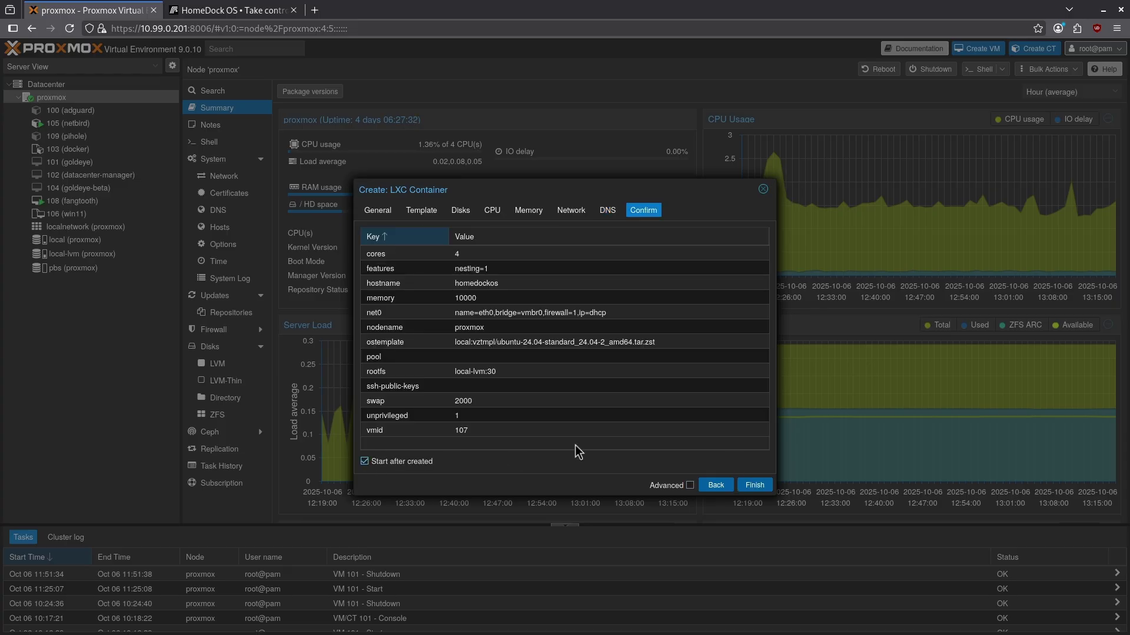
pyautogui.click(744, 488)
pyautogui.tripleClick(336, 443)
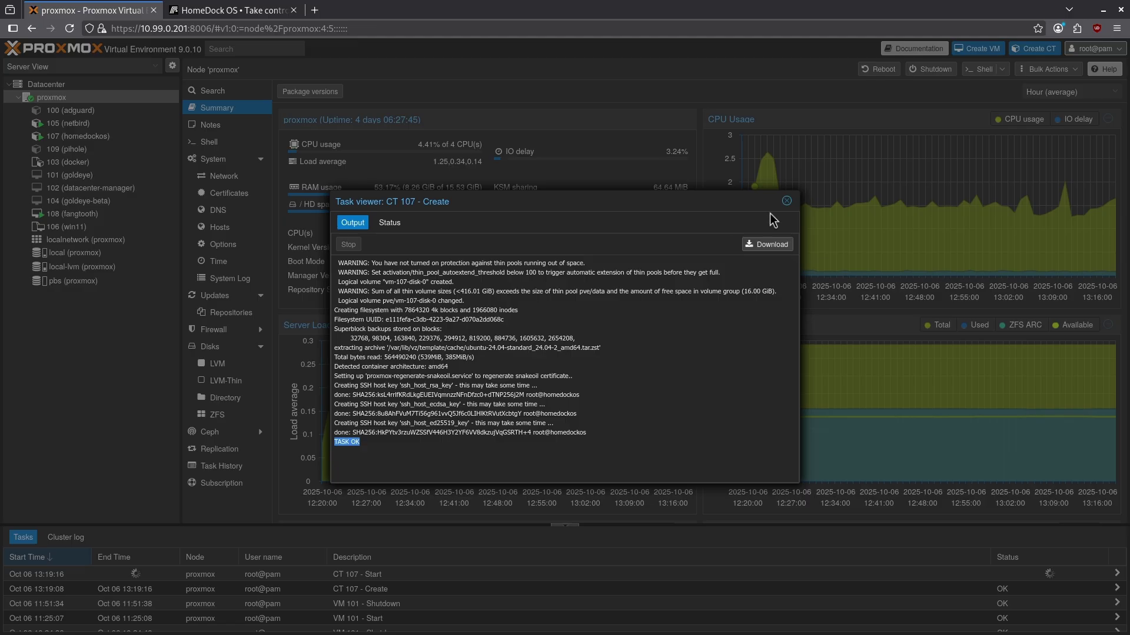
# - Open container 107's console and log in as root
pyautogui.click(786, 200)
pyautogui.click(111, 136)
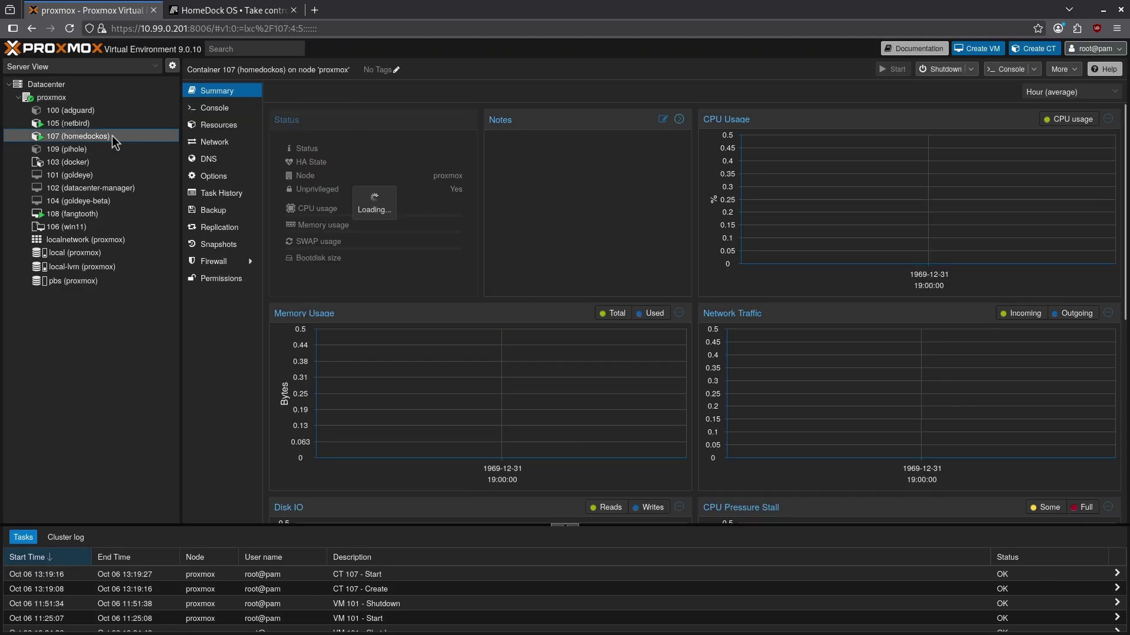
pyautogui.click(235, 109)
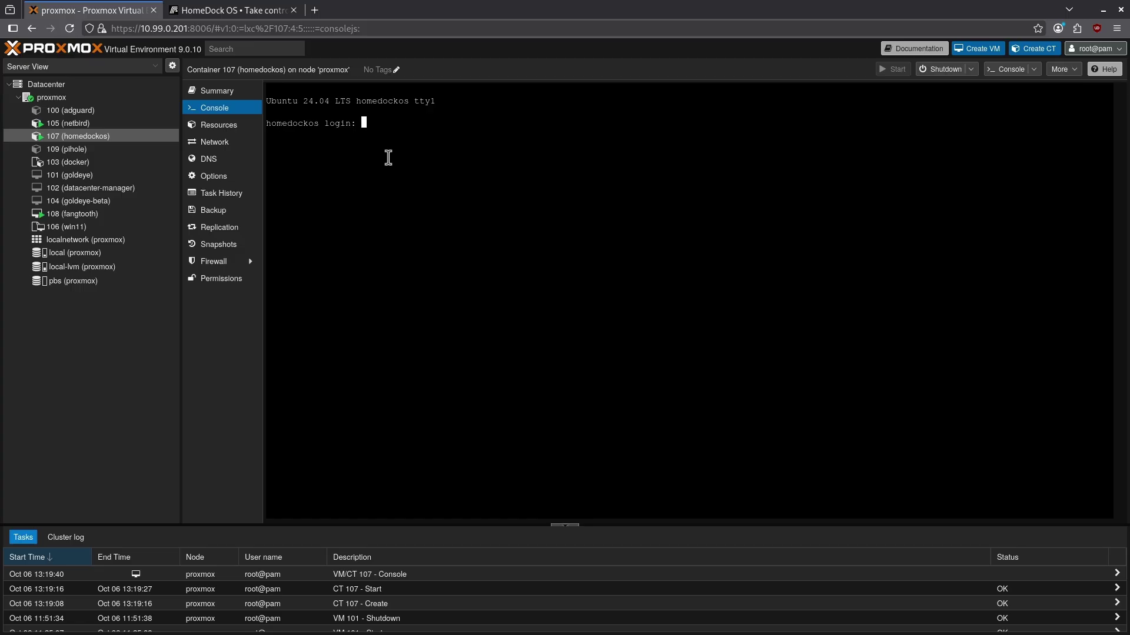
pyautogui.write('root')
pyautogui.press('Return')
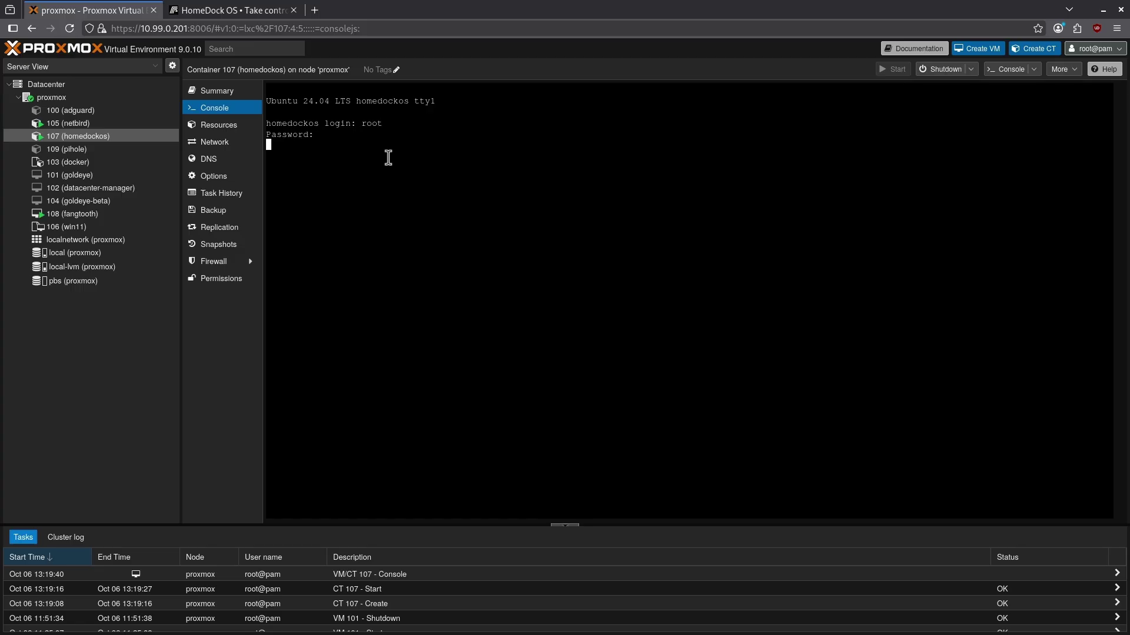
pyautogui.press('Return')
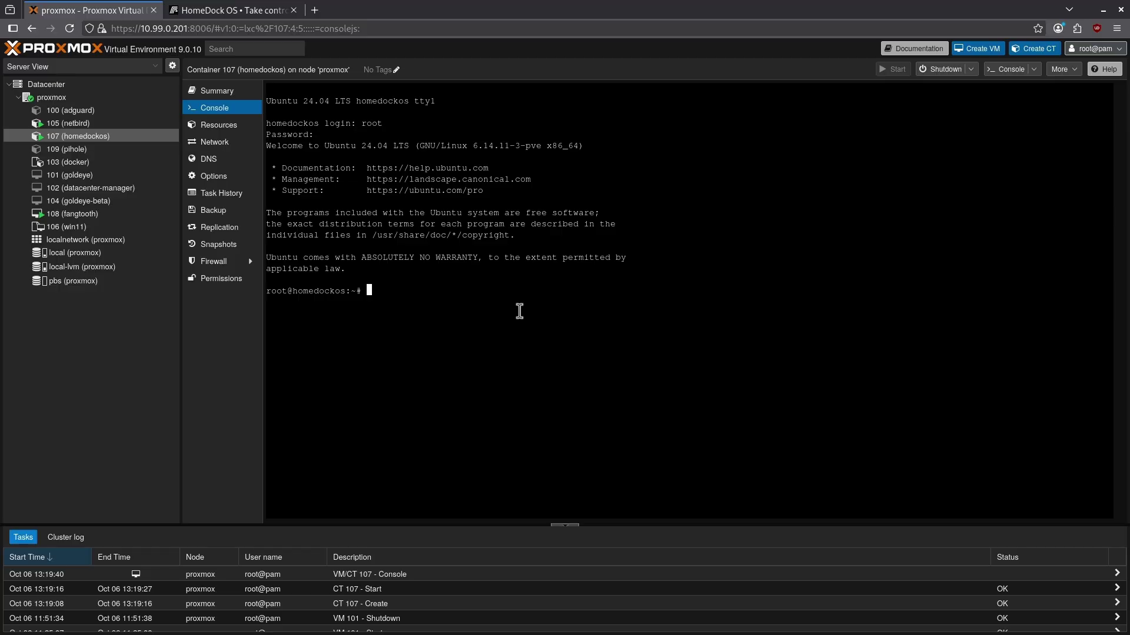
# - Run 'apt update && apt upgrade -y' in the container, then go back to the HomeDock site
pyautogui.write('apt update && apt upgrade -y')
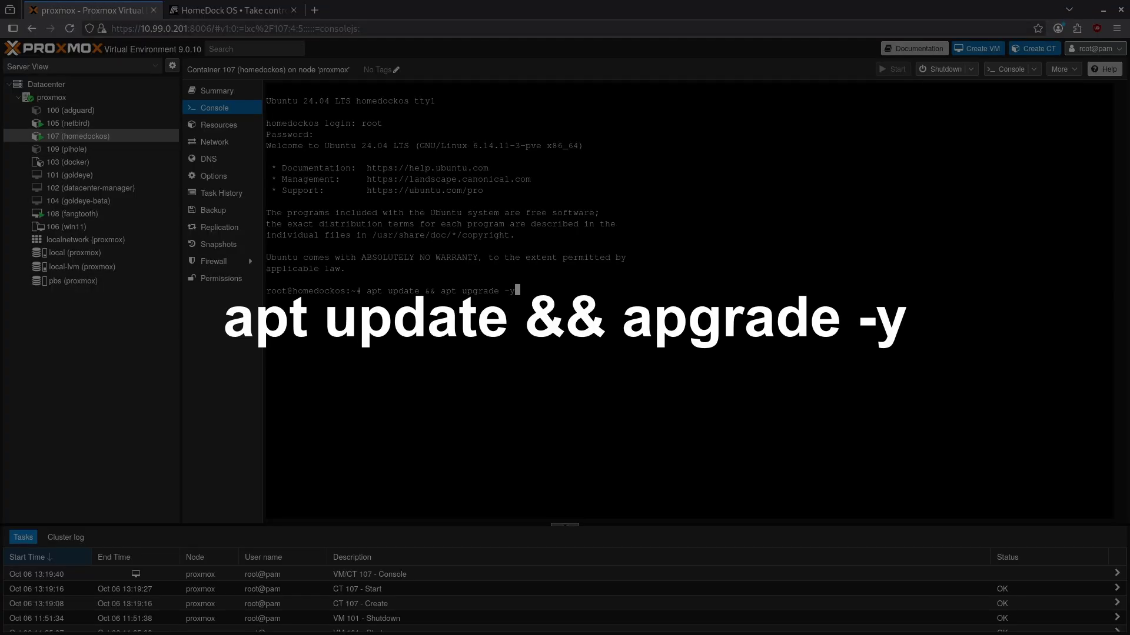
pyautogui.press('Return')
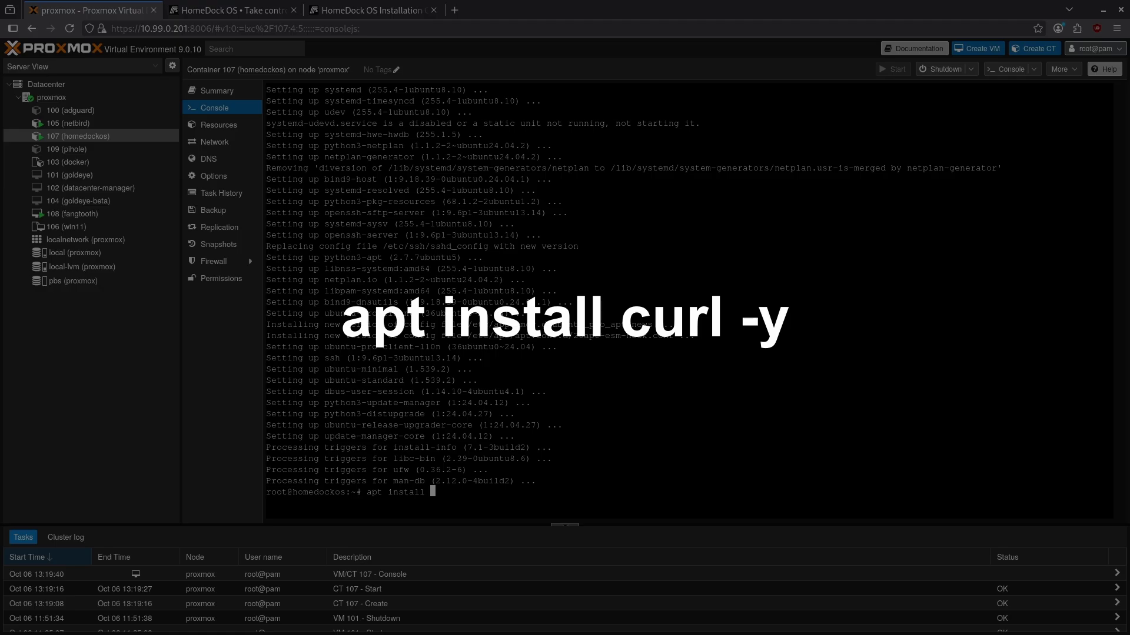
pyautogui.hotkey('ctrl', 'Tab')
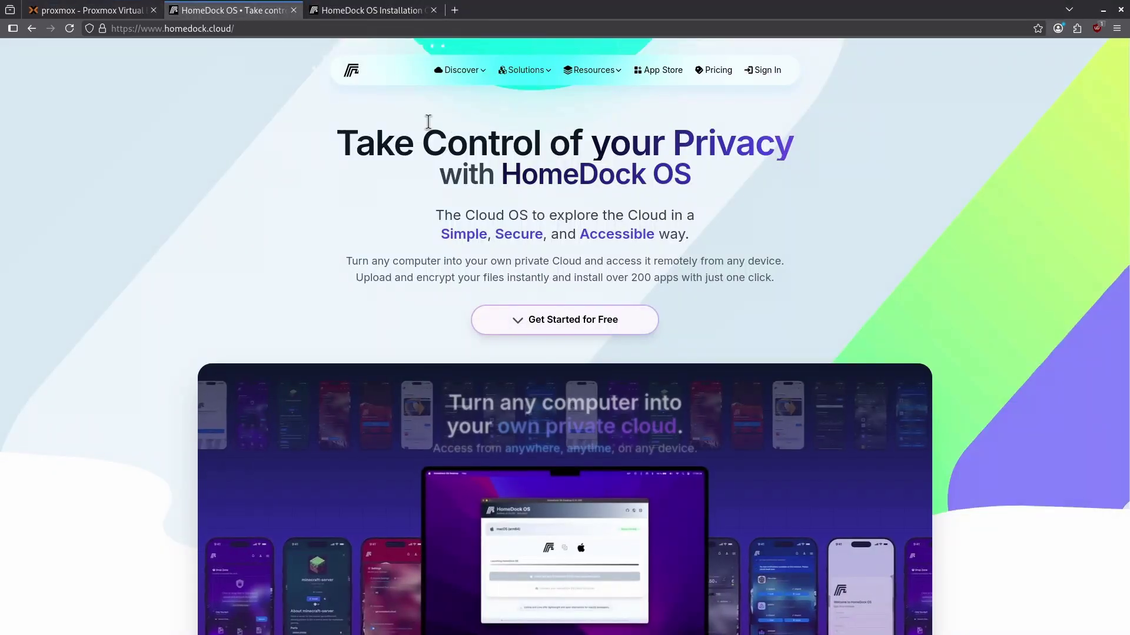
# - Navigate from the HomeDock homepage to the documentation's Installation guide
pyautogui.click(564, 325)
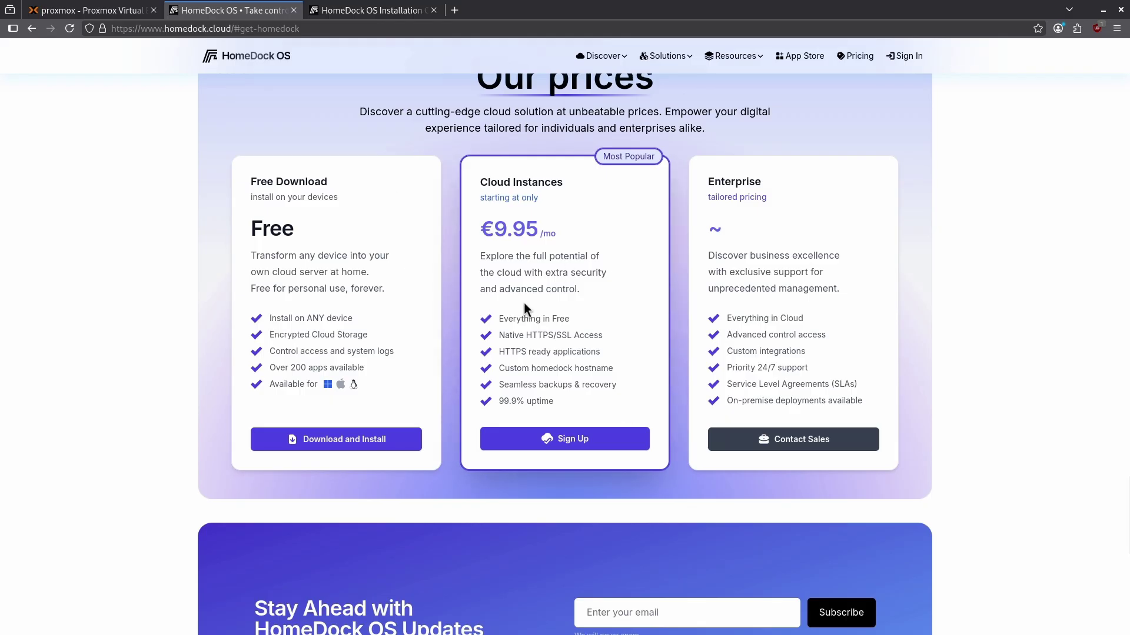
pyautogui.click(375, 438)
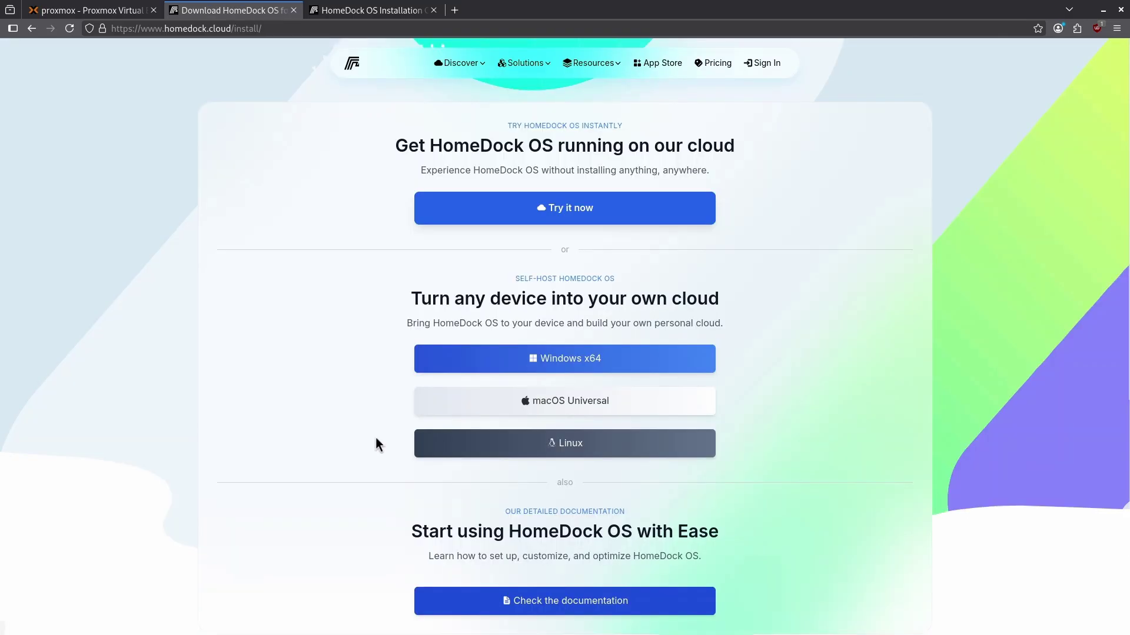
pyautogui.click(537, 610)
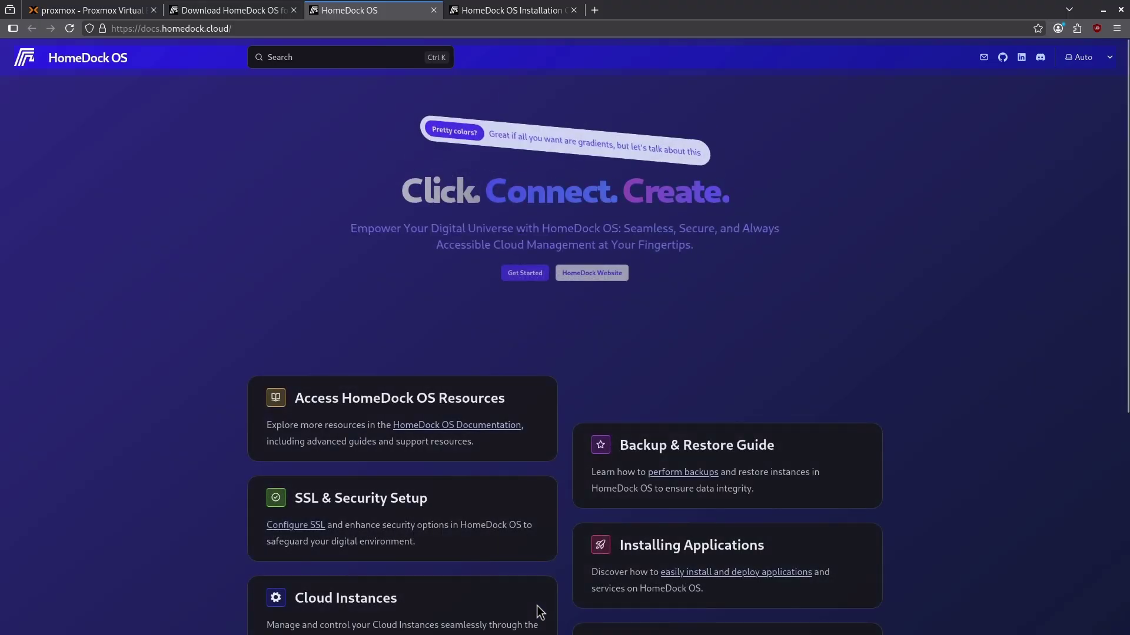
pyautogui.click(524, 275)
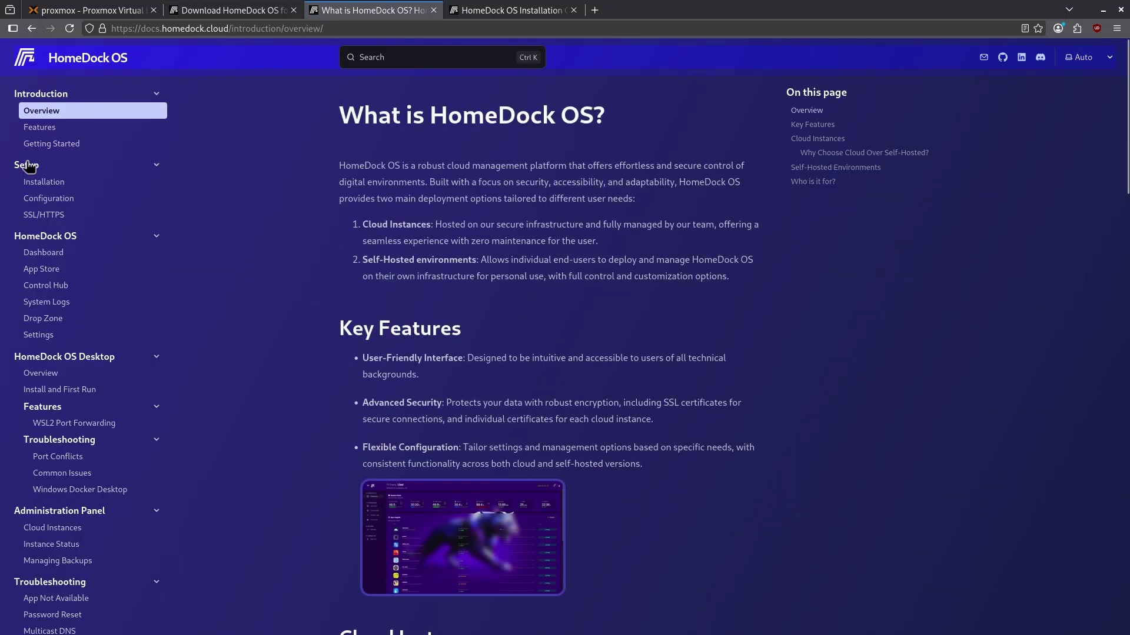
pyautogui.click(41, 182)
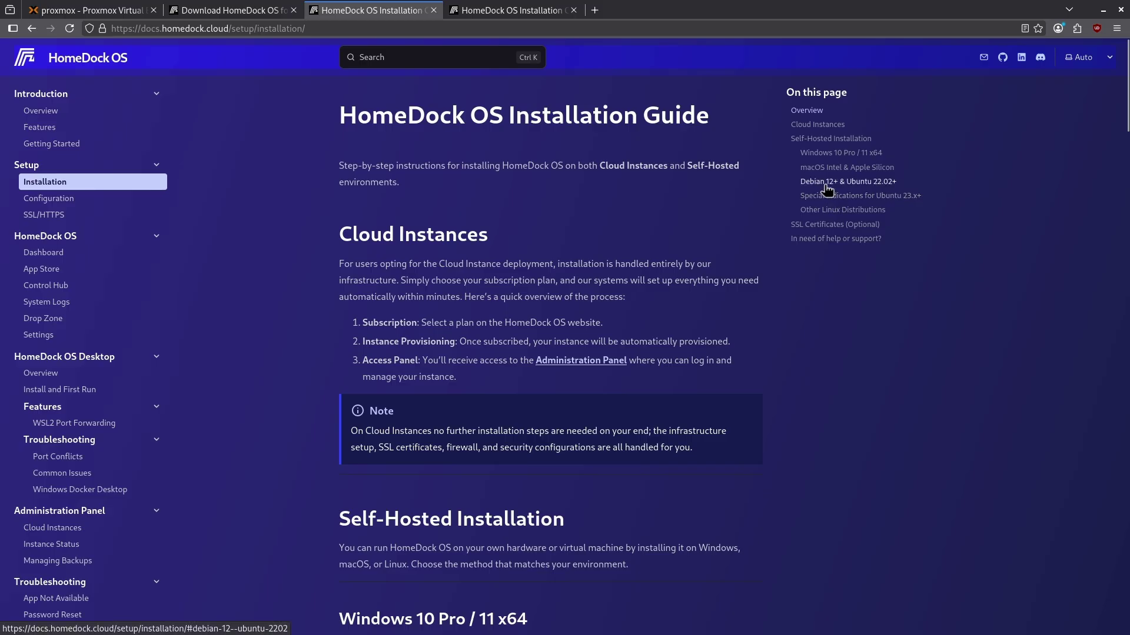
# - Copy the curl install command from the Debian 12+ & Ubuntu 22.02+ section
pyautogui.click(826, 186)
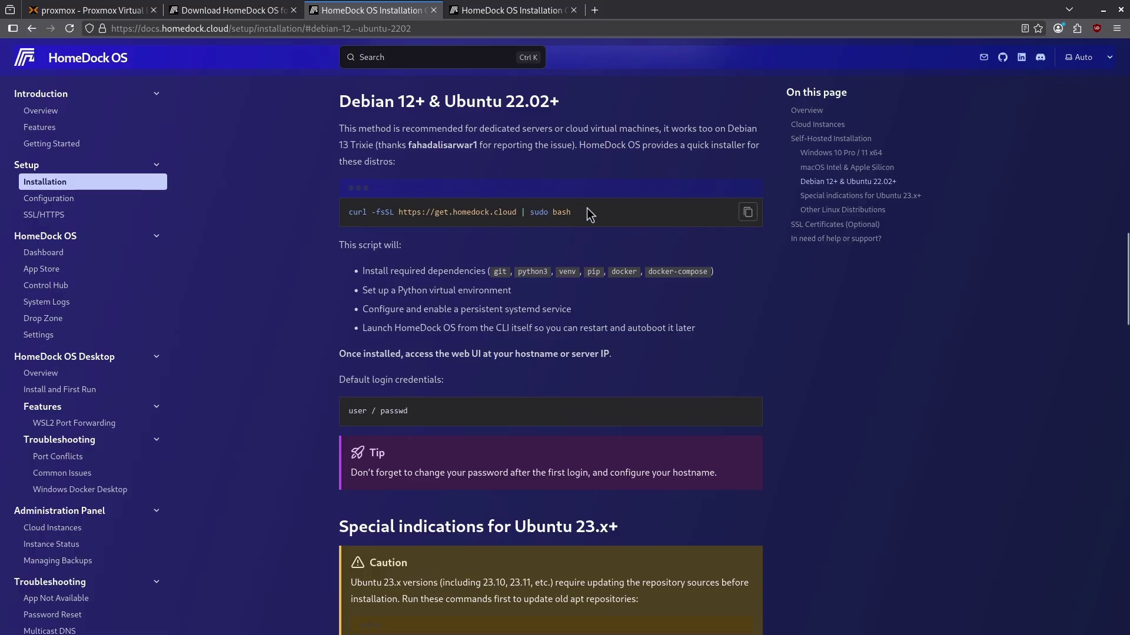
pyautogui.click(747, 212)
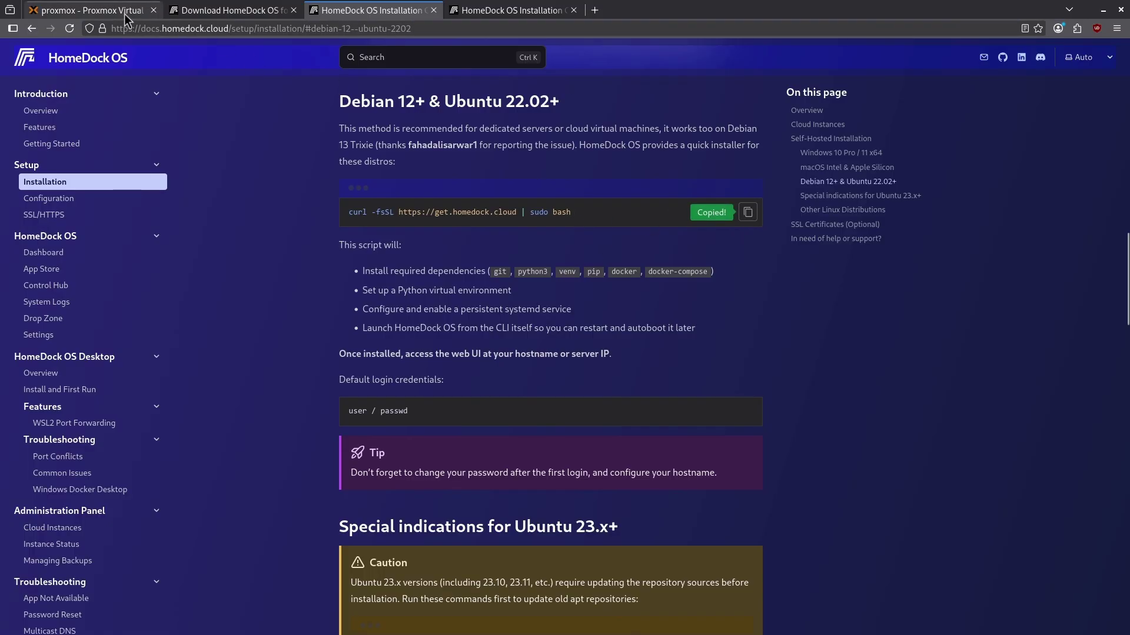
pyautogui.click(101, 7)
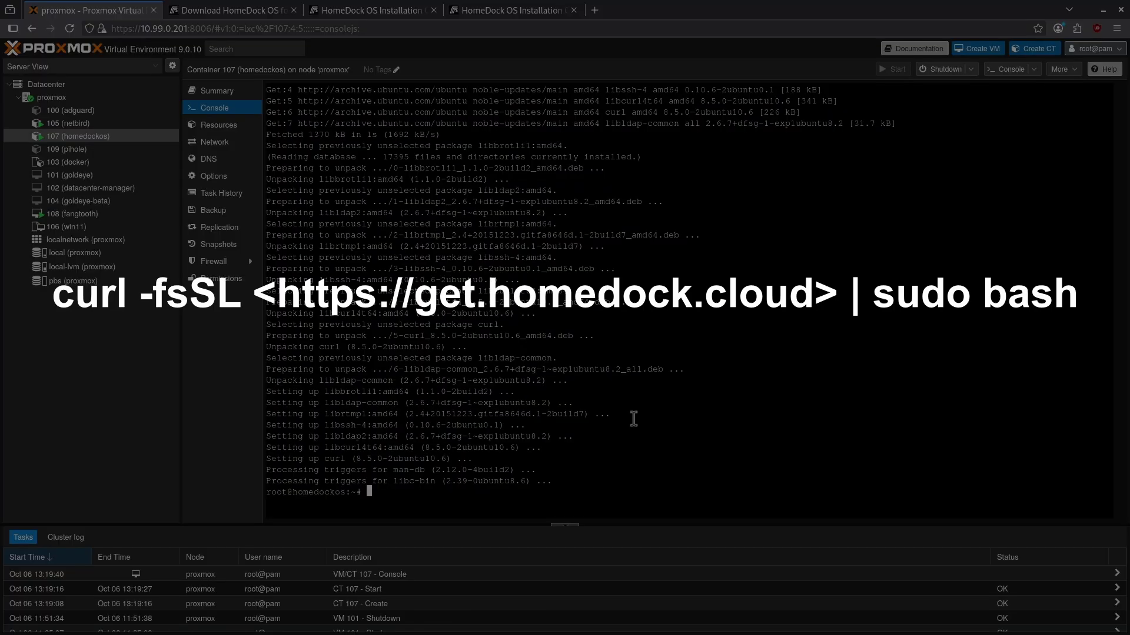
# - Paste and run the HomeDock OS curl installer in container 107's console, confirming to proceed
pyautogui.hotkey('ctrl', 'v')
pyautogui.press('Return')
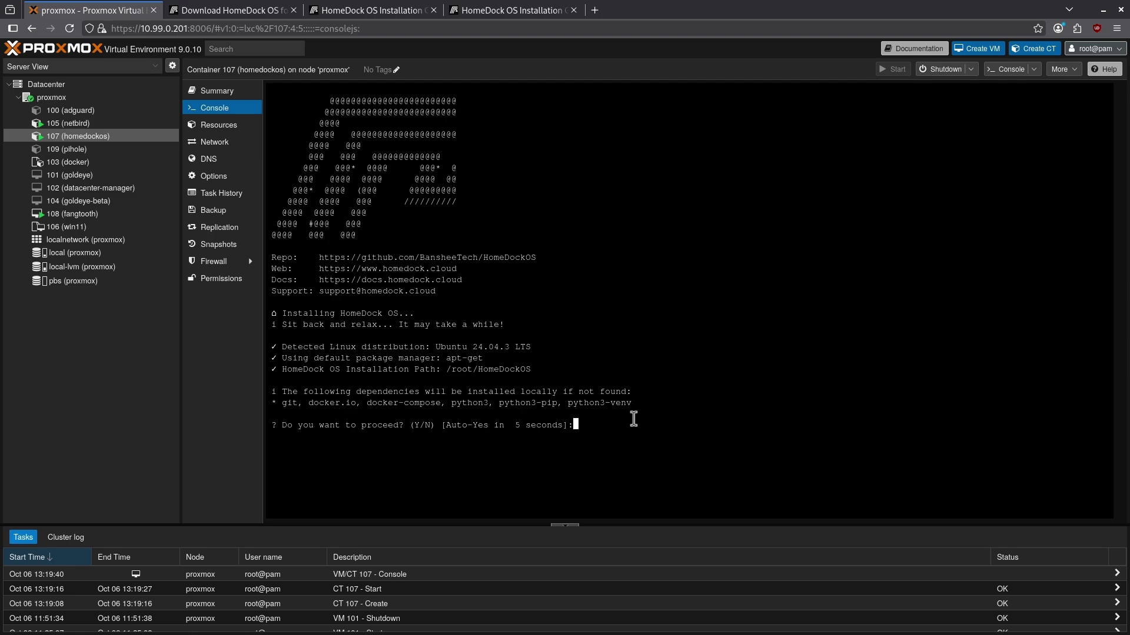
pyautogui.press('Return')
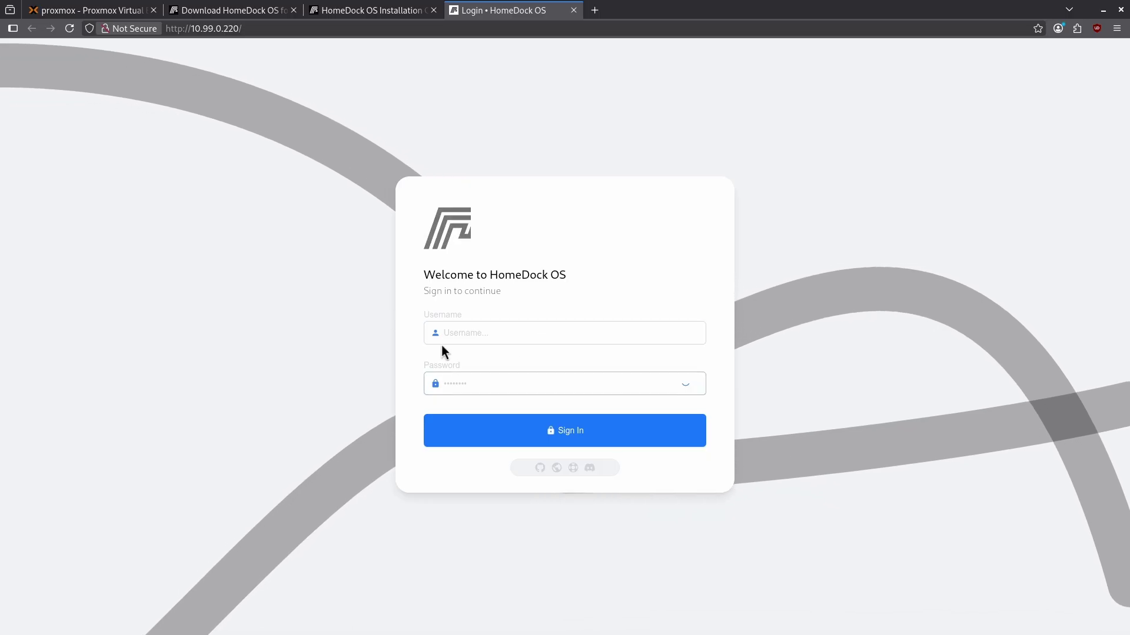
# - Take the default username and password from the docs, sign in, and check the notifications
pyautogui.click(360, 12)
pyautogui.moveTo(346, 381); pyautogui.dragTo(459, 384)
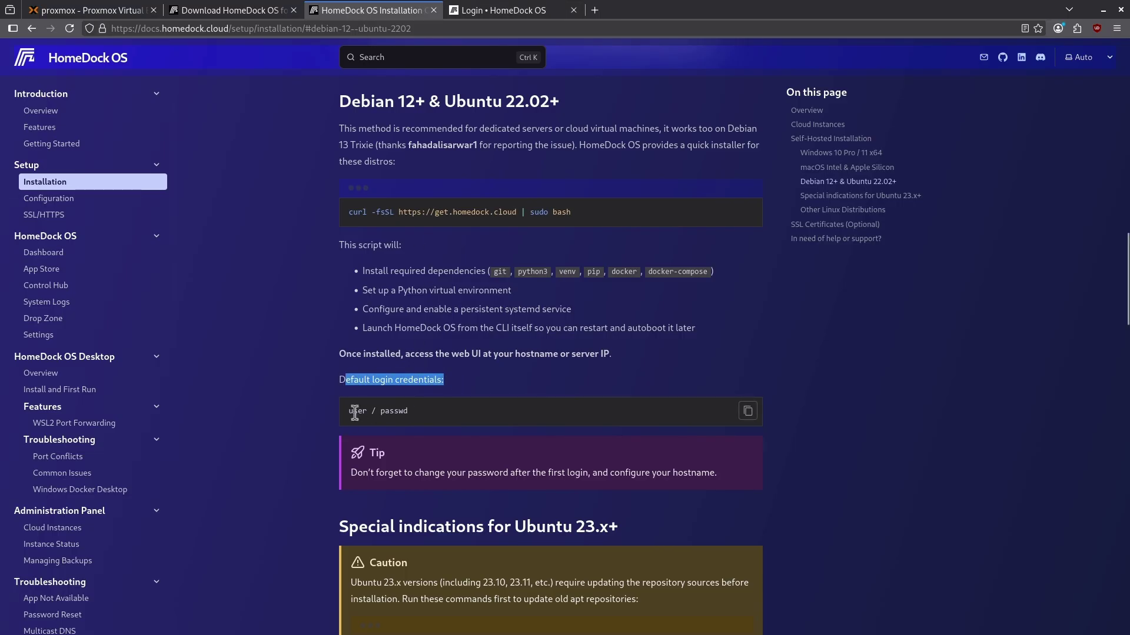
pyautogui.moveTo(349, 412); pyautogui.dragTo(412, 413)
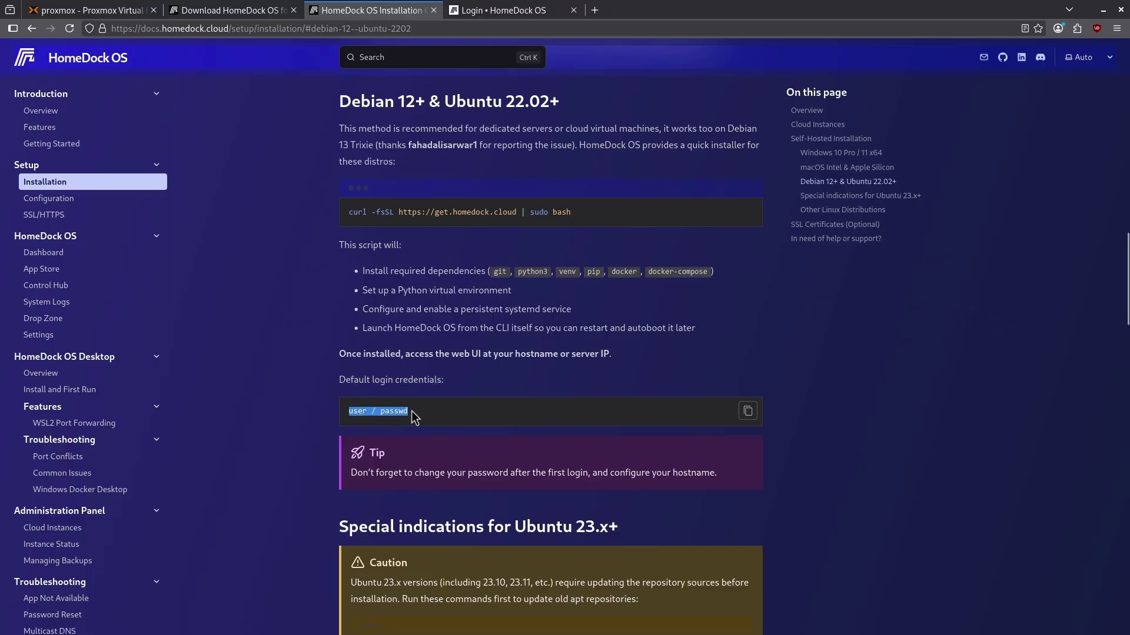
pyautogui.hotkey('ctrl', 'Tab')
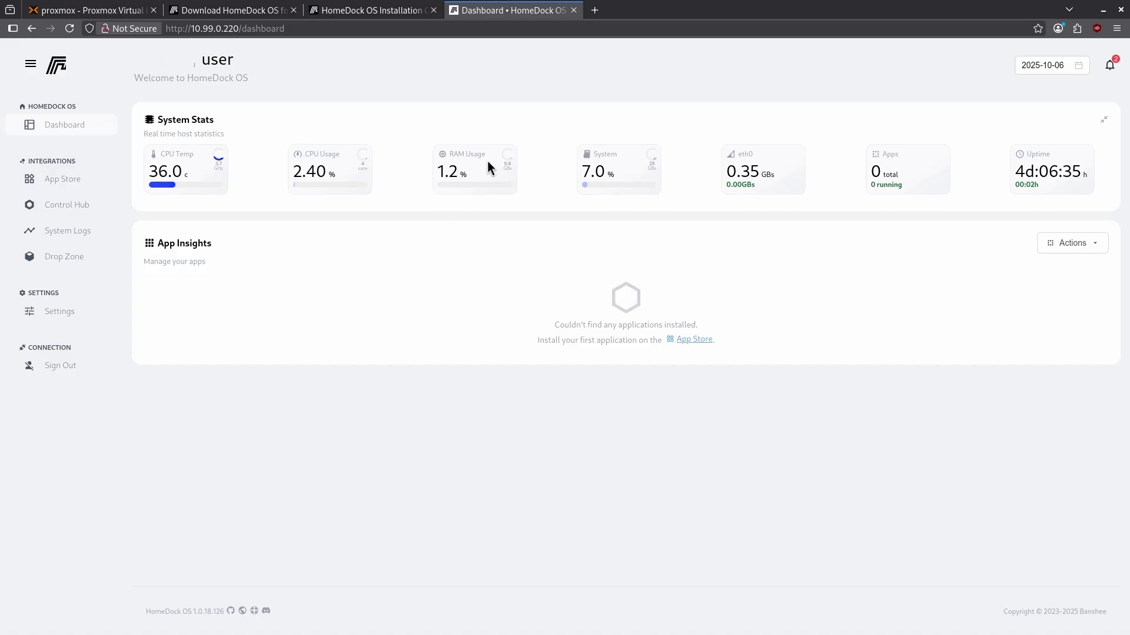
pyautogui.click(1109, 65)
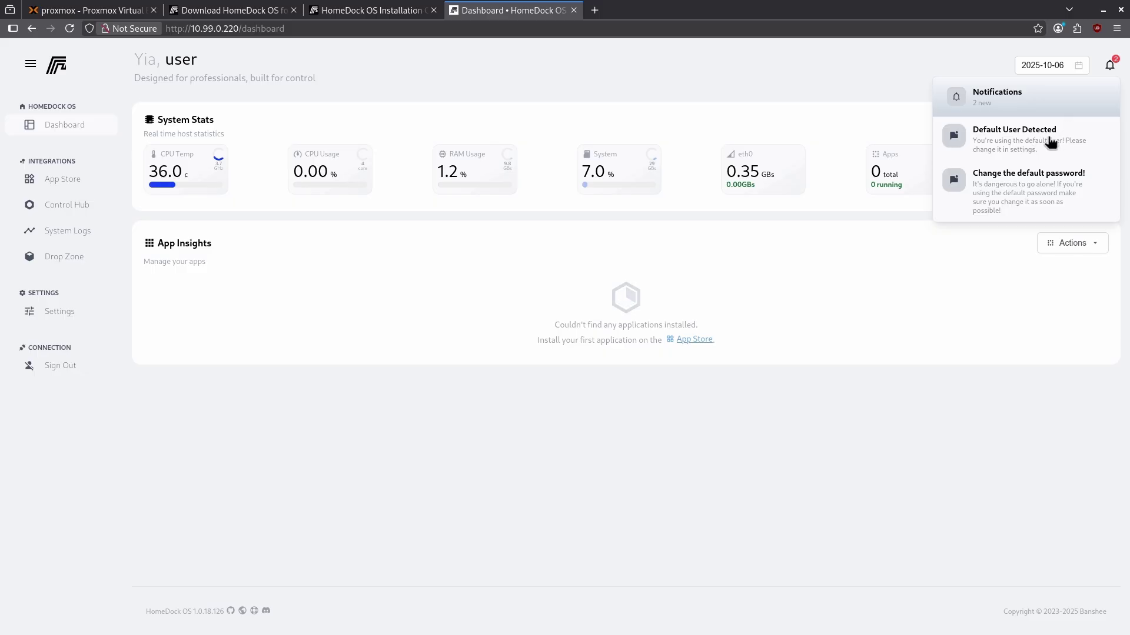
pyautogui.moveTo(1036, 199)
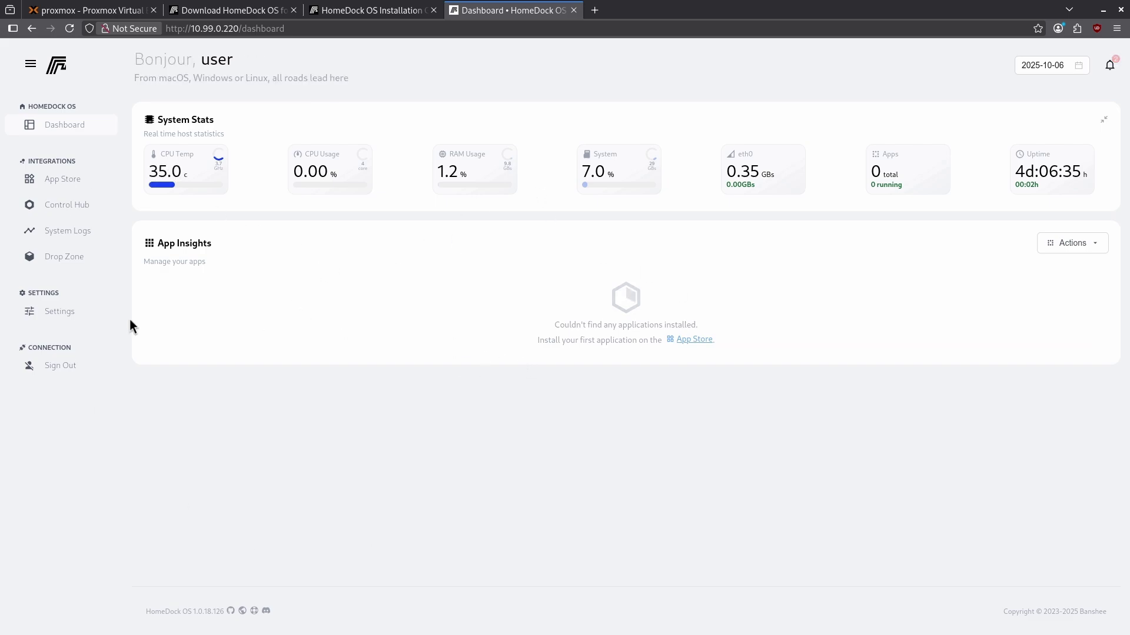
# - Select and save the Noir theme in Theme Settings
pyautogui.click(66, 313)
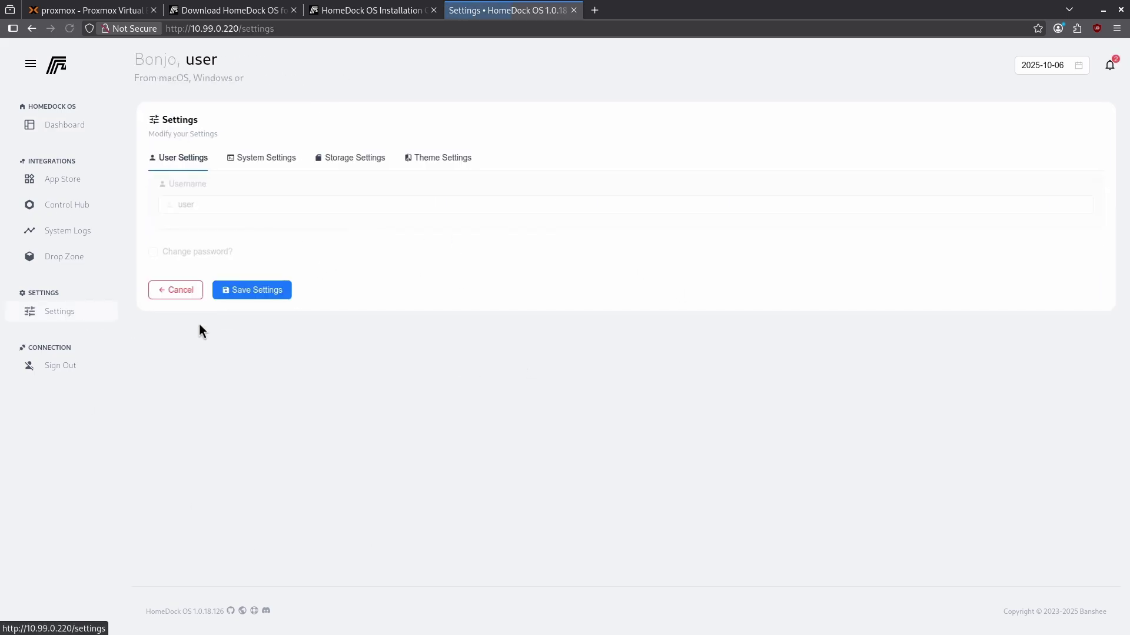
pyautogui.click(438, 166)
pyautogui.click(232, 215)
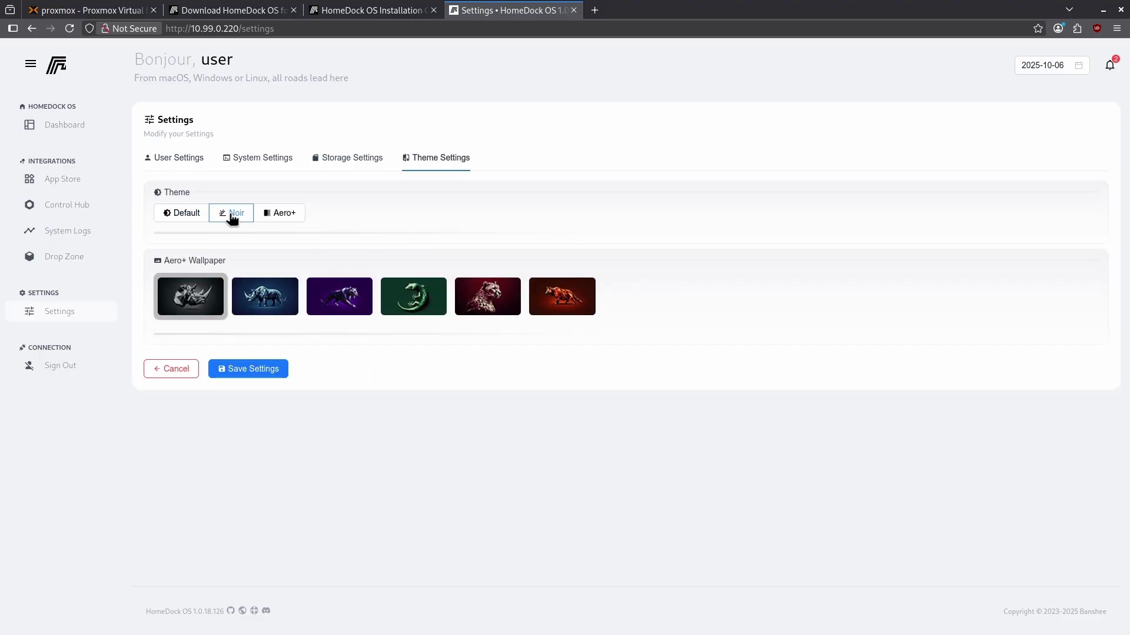
pyautogui.click(246, 368)
# - Switch to the Aero+ theme with its wallpaper, save it, and return to the Dashboard
pyautogui.click(69, 28)
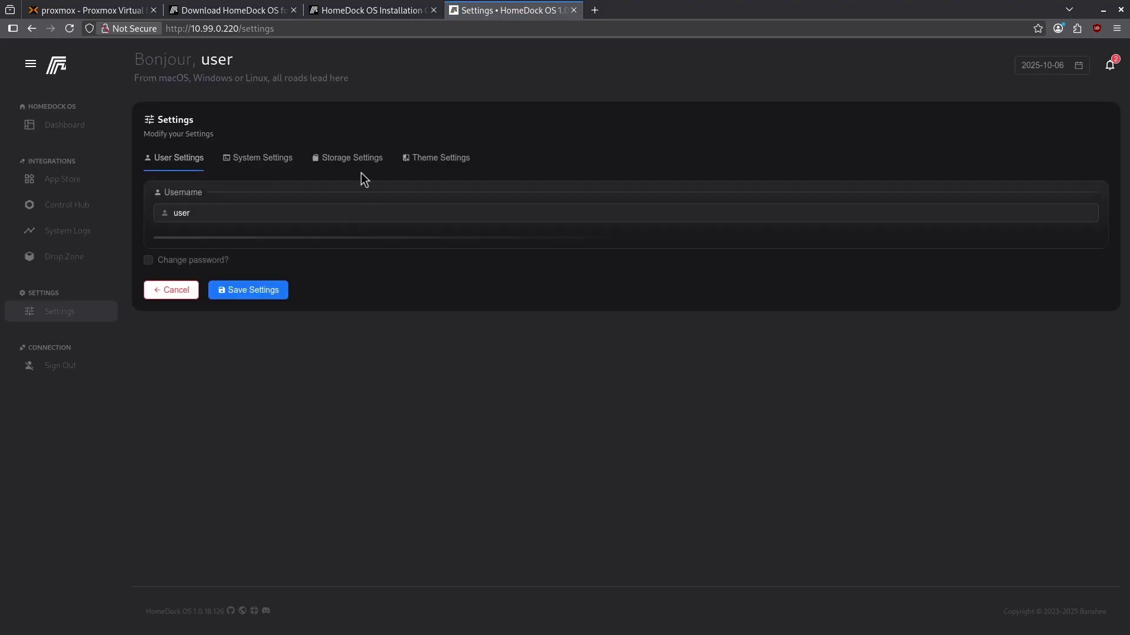
pyautogui.click(436, 163)
pyautogui.click(283, 213)
pyautogui.click(95, 124)
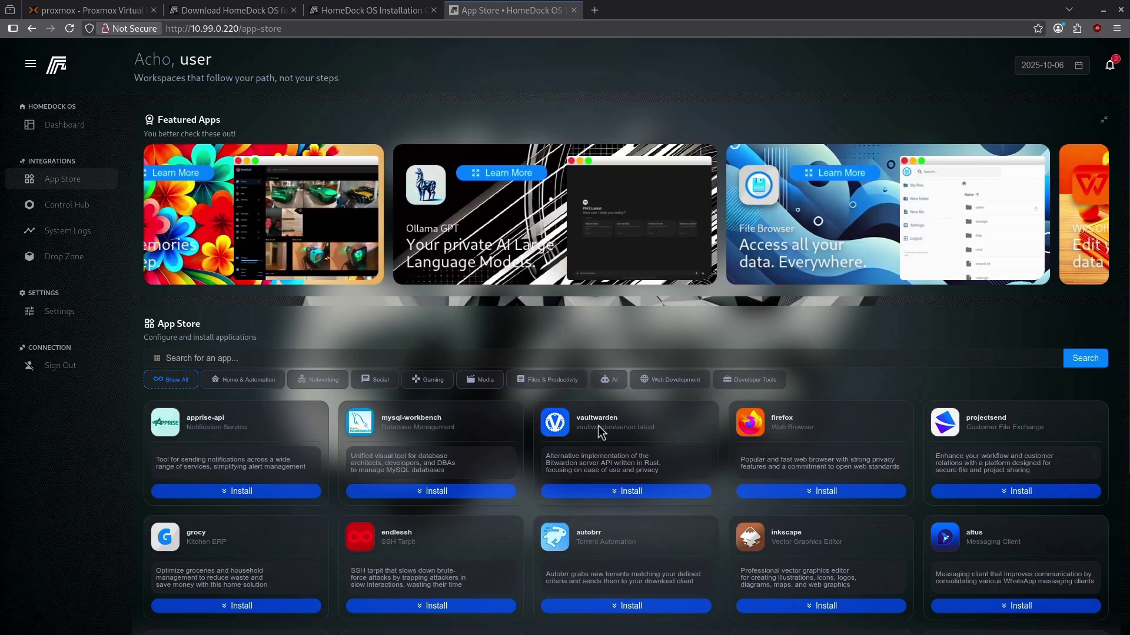
# - Open vaultwarden's install options from the App Store
pyautogui.click(613, 489)
# - Review vaultwarden's port 4444:80, data volume and compose config, install it, and return to the Dashboard
pyautogui.click(406, 288)
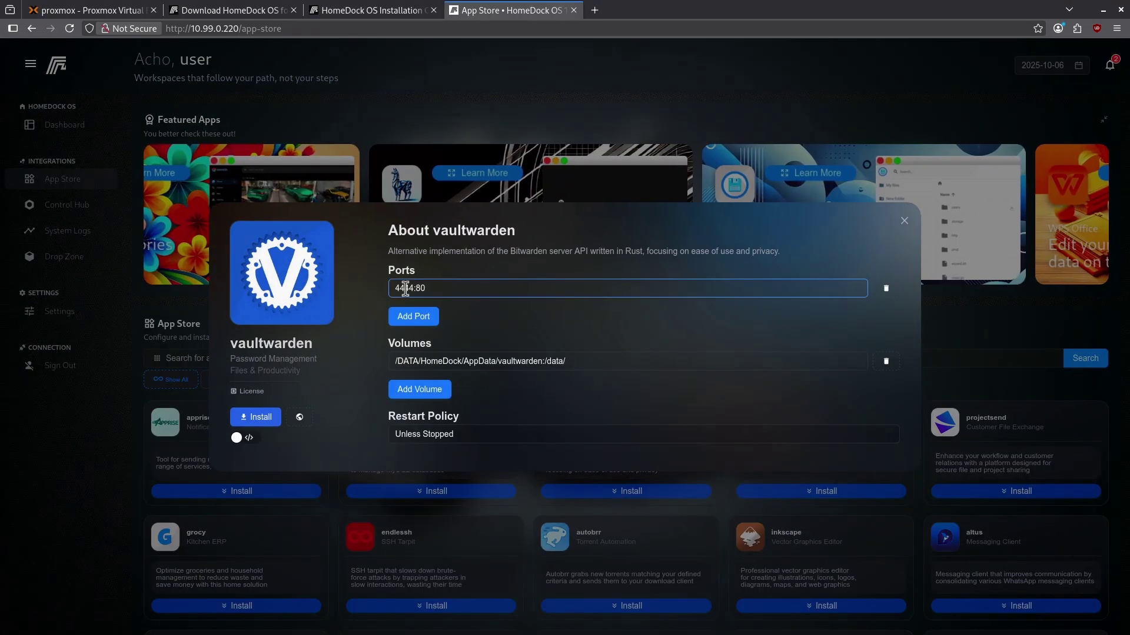
pyautogui.click(406, 358)
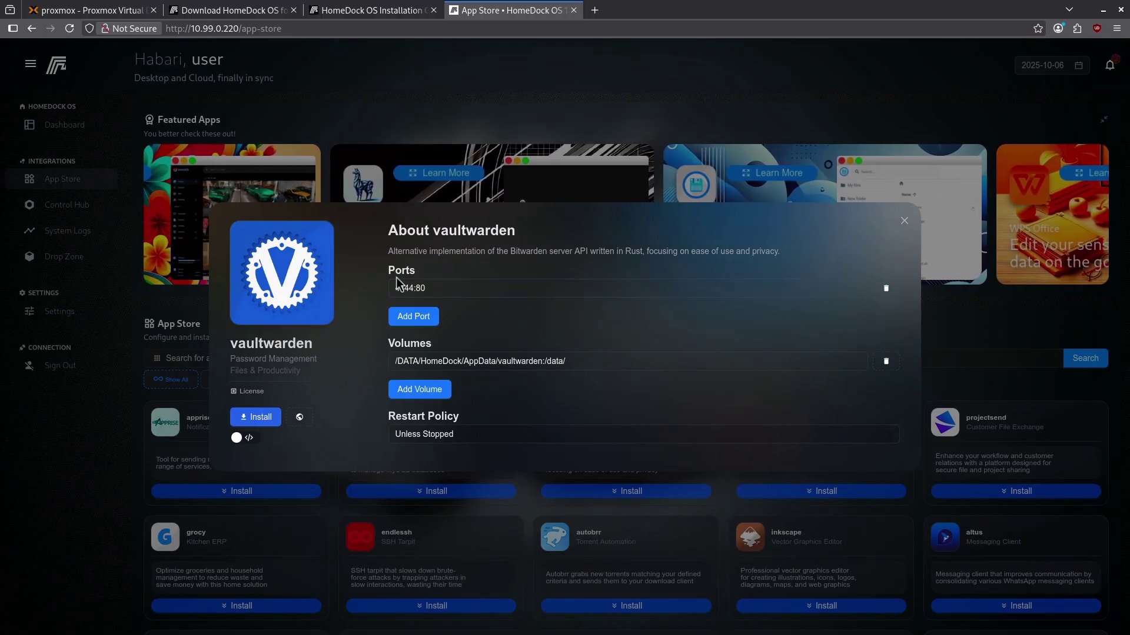
pyautogui.click(239, 437)
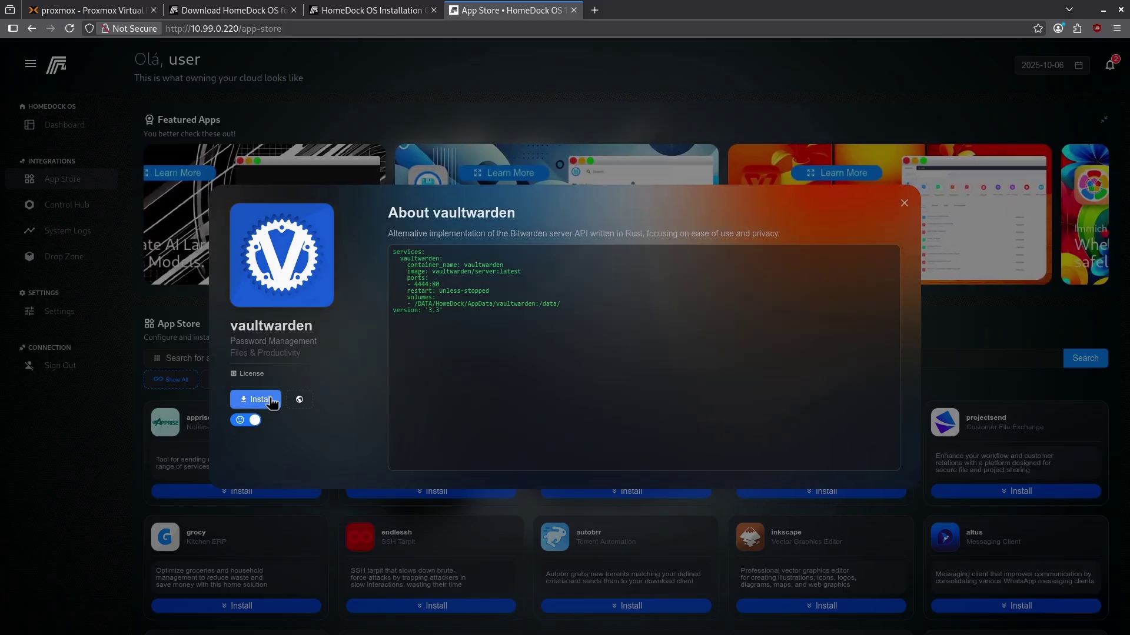
pyautogui.click(272, 400)
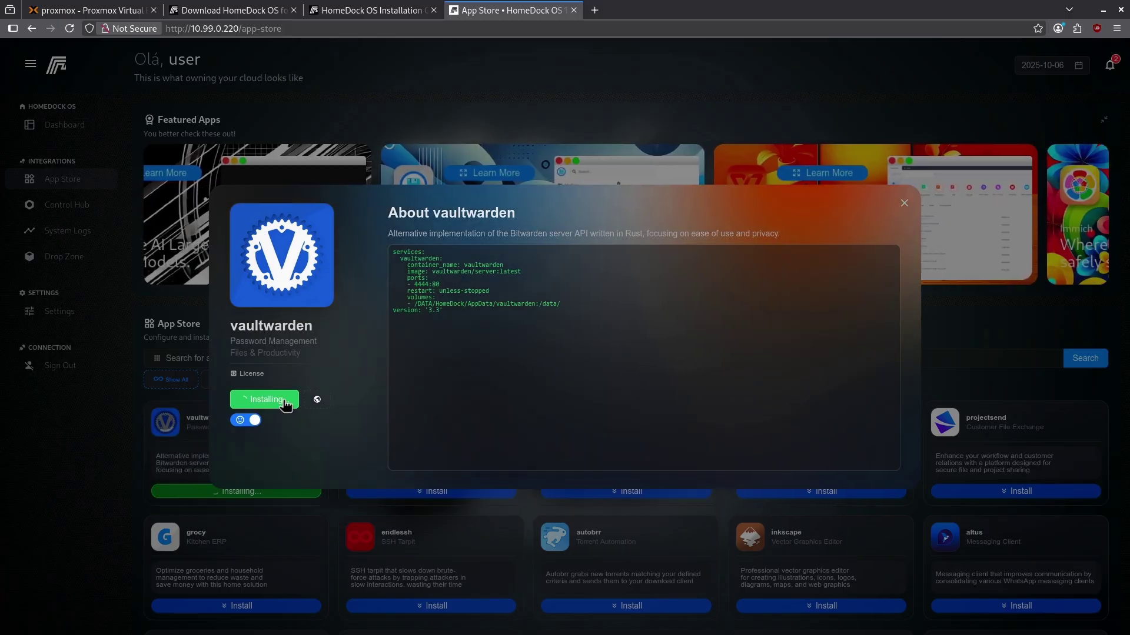
pyautogui.click(905, 203)
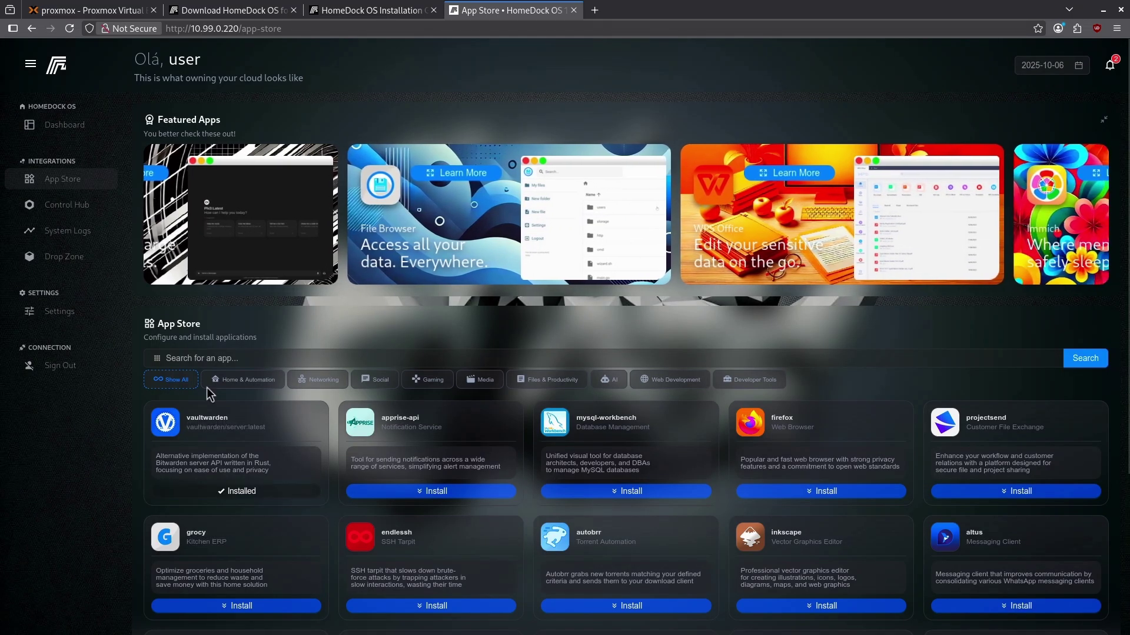
pyautogui.click(73, 132)
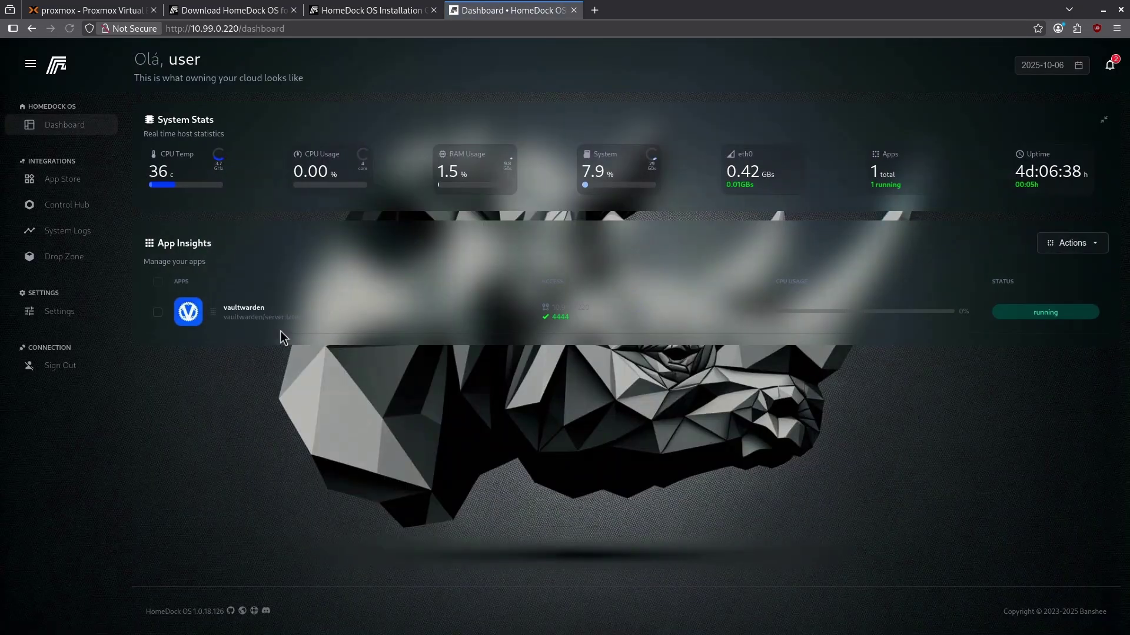
# - Open the vaultwarden app once, then uninstall it from HomeDock OS's Actions menu and confirm
pyautogui.click(1075, 245)
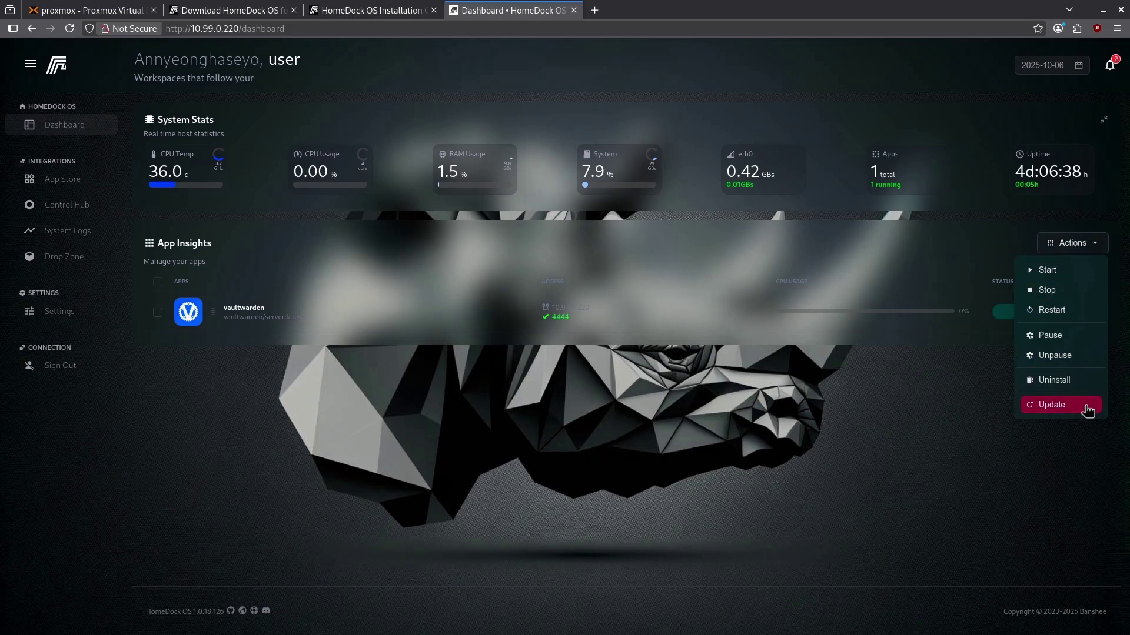
pyautogui.click(228, 333)
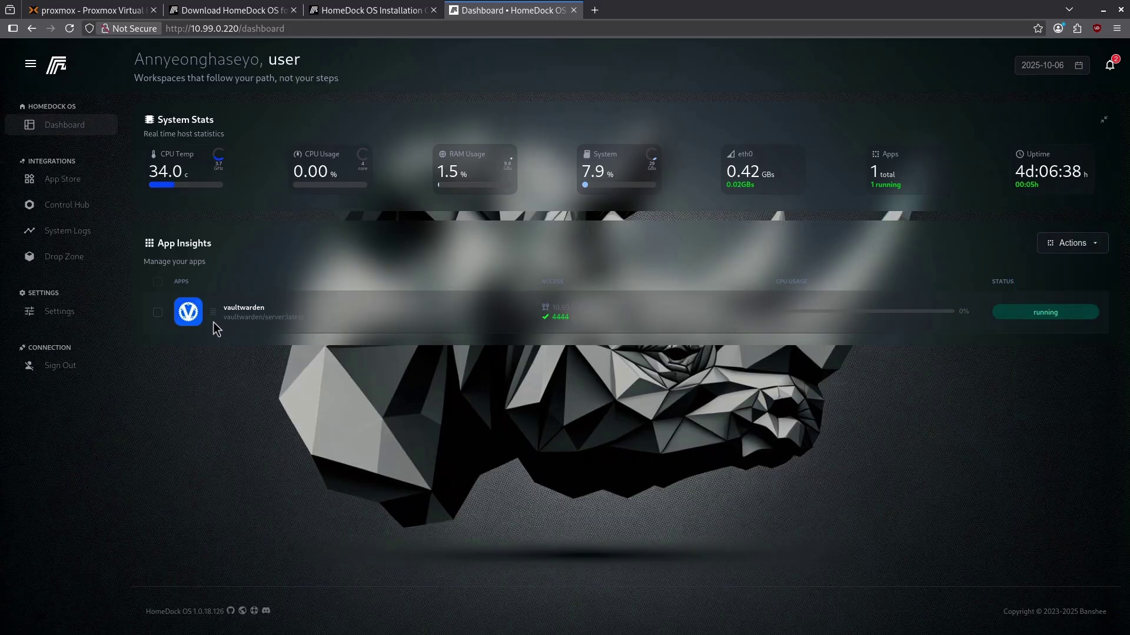
pyautogui.click(188, 311)
pyautogui.click(1072, 243)
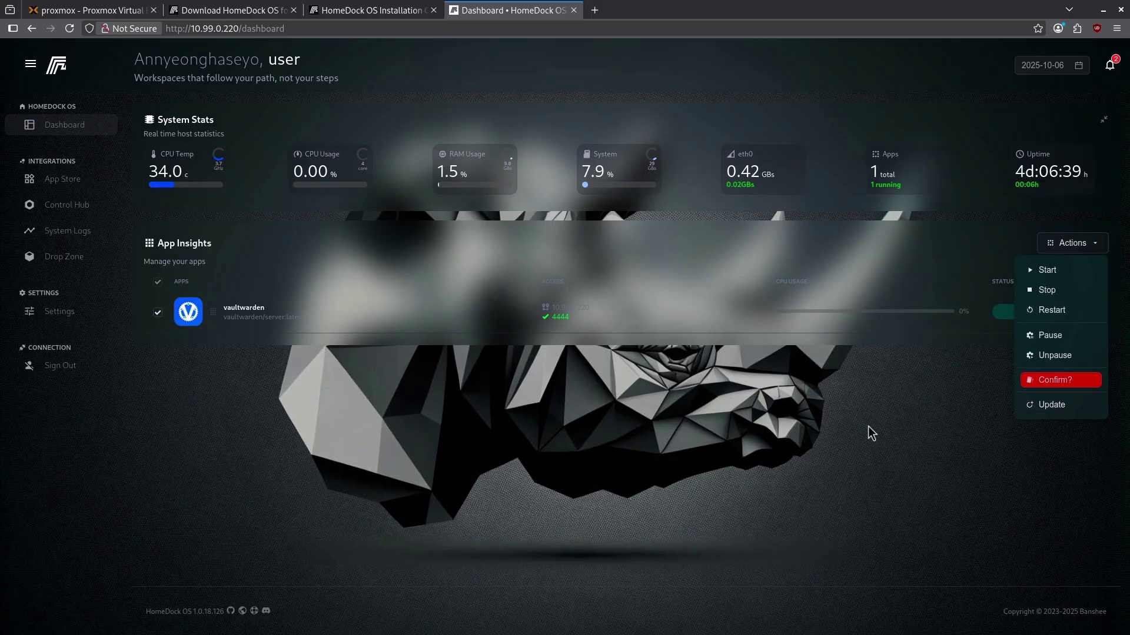
pyautogui.click(1061, 387)
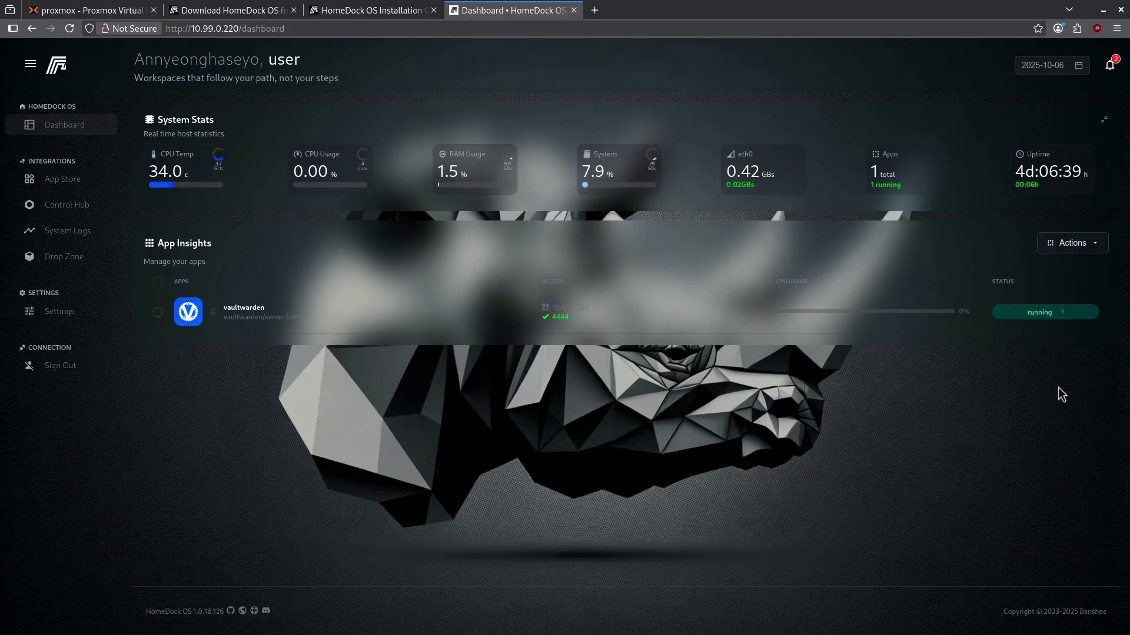